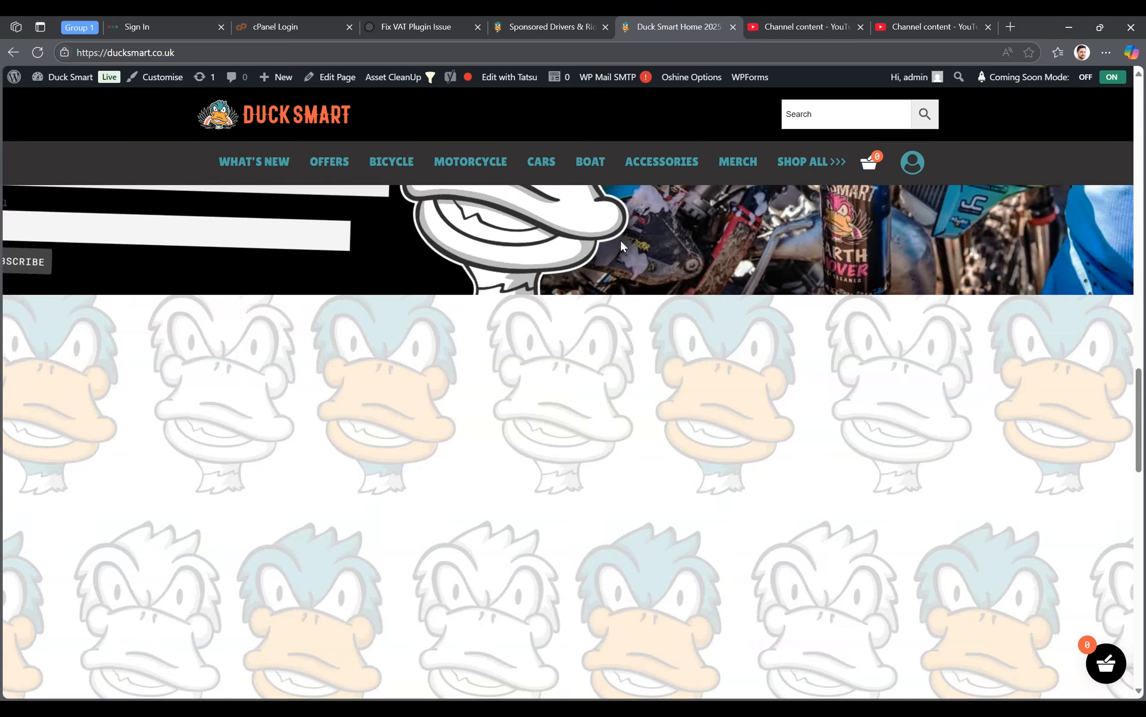
- Look over the Duck Smart home page down to its footer and open the site's WordPress dashboard
{"action": "scroll", "coordinate": [620, 241], "scroll_direction": "down", "scroll_amount": 8}
{"action": "scroll", "coordinate": [624, 246], "scroll_direction": "down", "scroll_amount": 7}
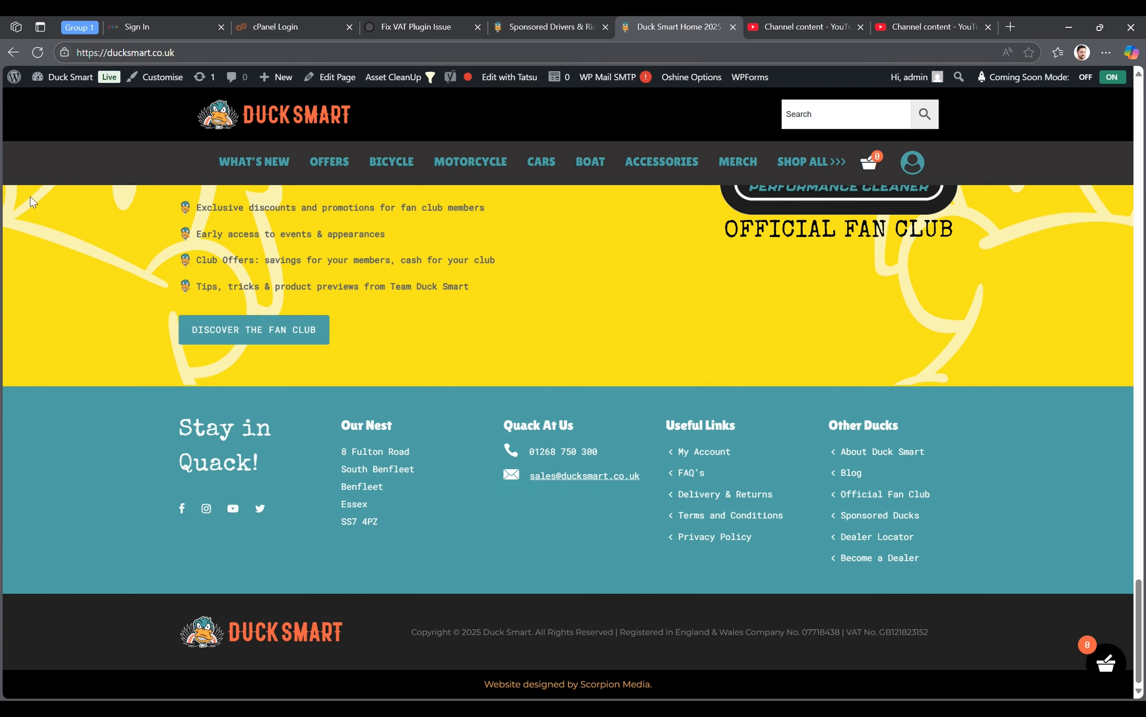
{"action": "left_click", "coordinate": [70, 77]}
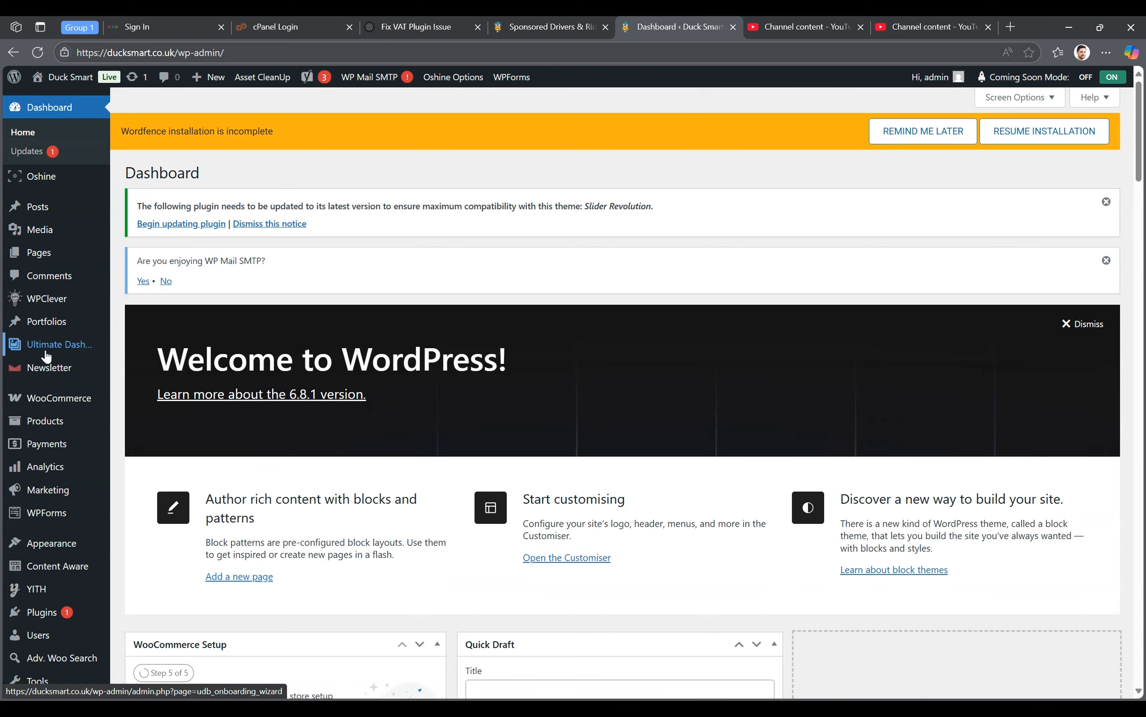
- Open the Tatsu header "DS Header Main" for editing in the page builder
{"action": "scroll", "coordinate": [44, 358], "scroll_direction": "down", "scroll_amount": 8}
{"action": "mouse_move", "coordinate": [46, 355]}
{"action": "scroll", "coordinate": [47, 355], "scroll_direction": "down", "scroll_amount": 1}
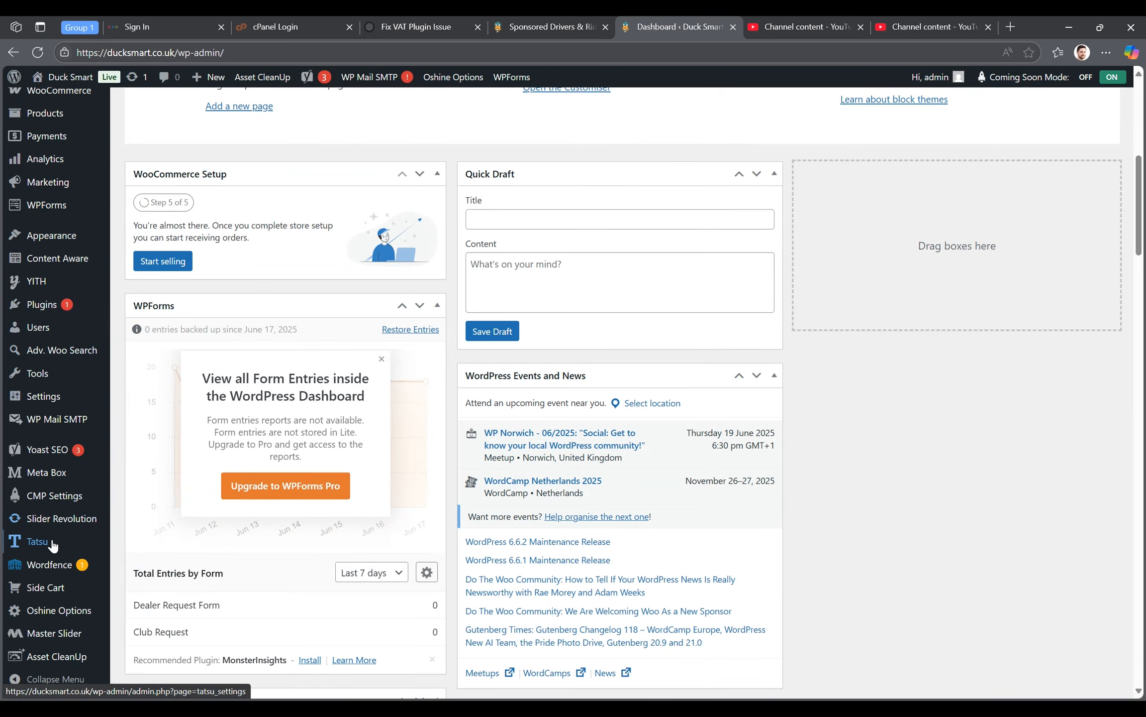
{"action": "mouse_move", "coordinate": [52, 545]}
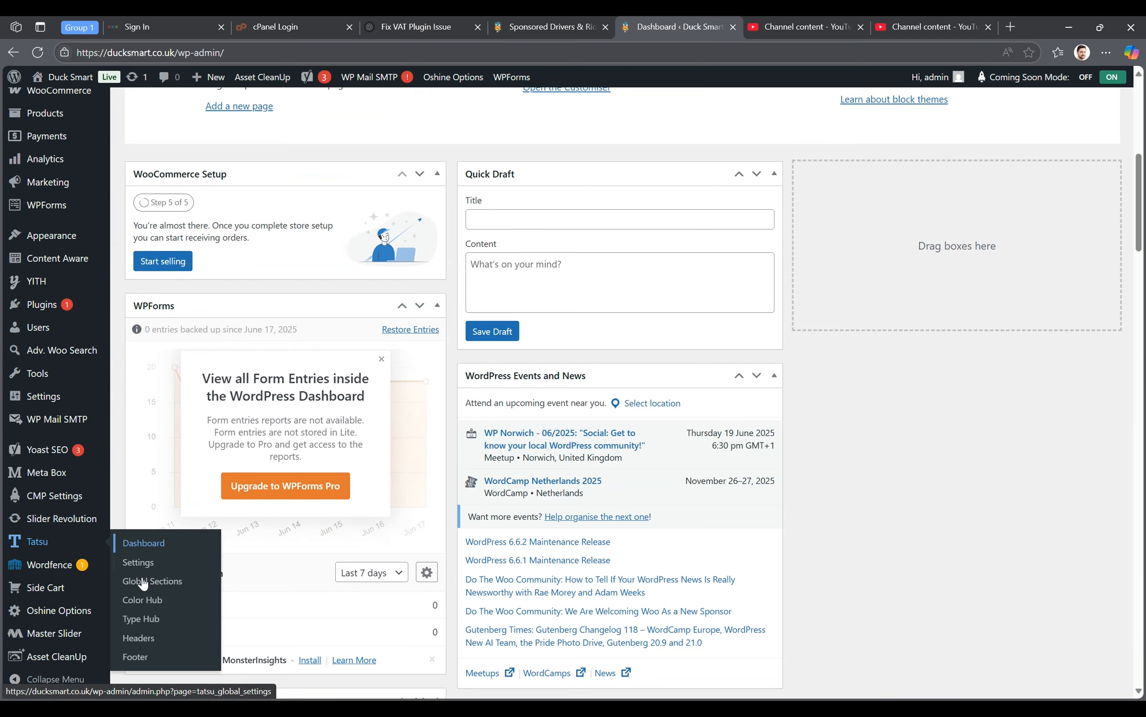
{"action": "left_click", "coordinate": [134, 639]}
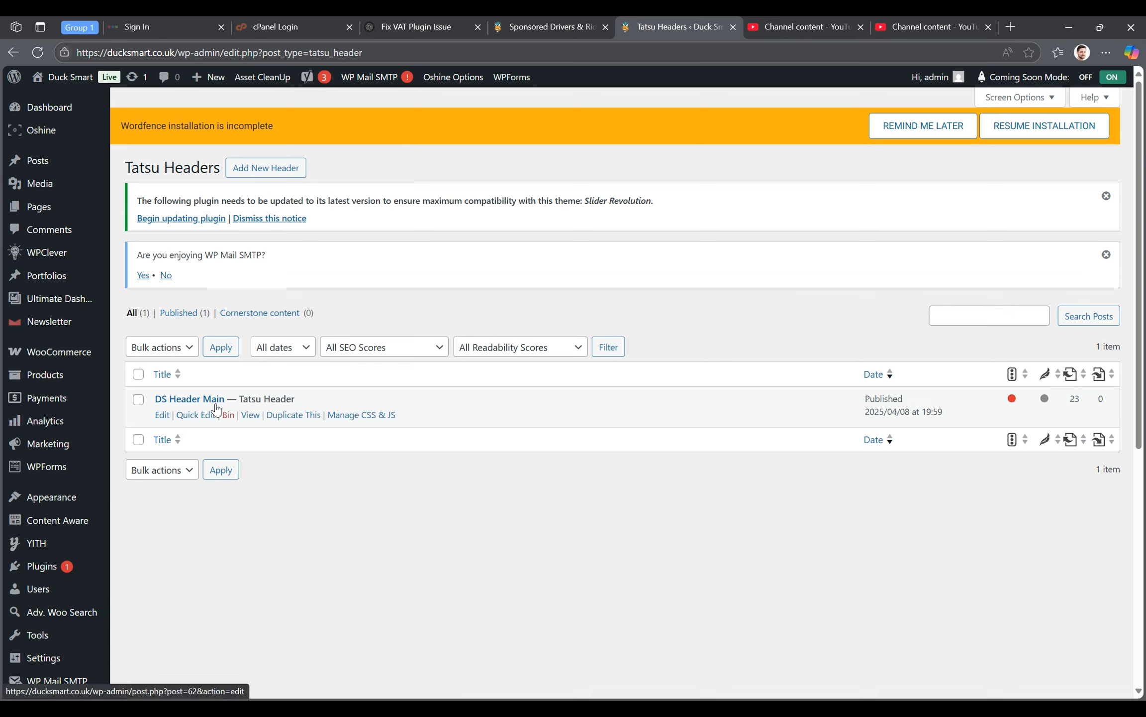
{"action": "left_click", "coordinate": [163, 415]}
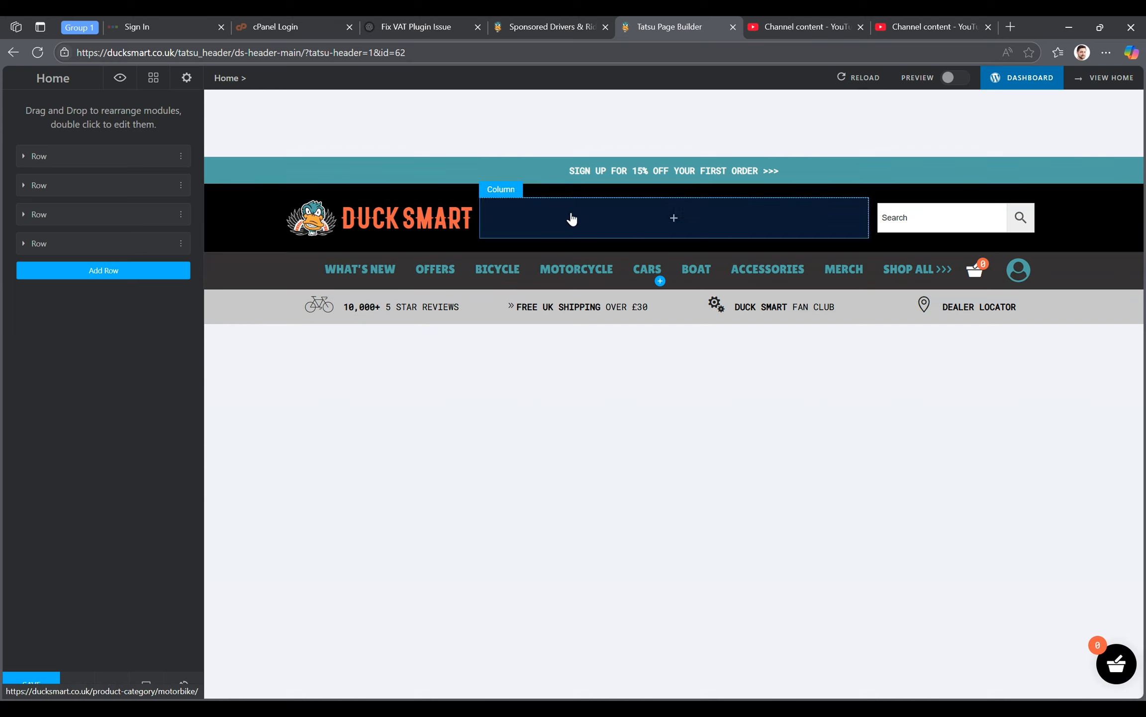
- Examine the sign-up banner's text and link, and the background colour setting of its row
{"action": "left_click", "coordinate": [583, 182]}
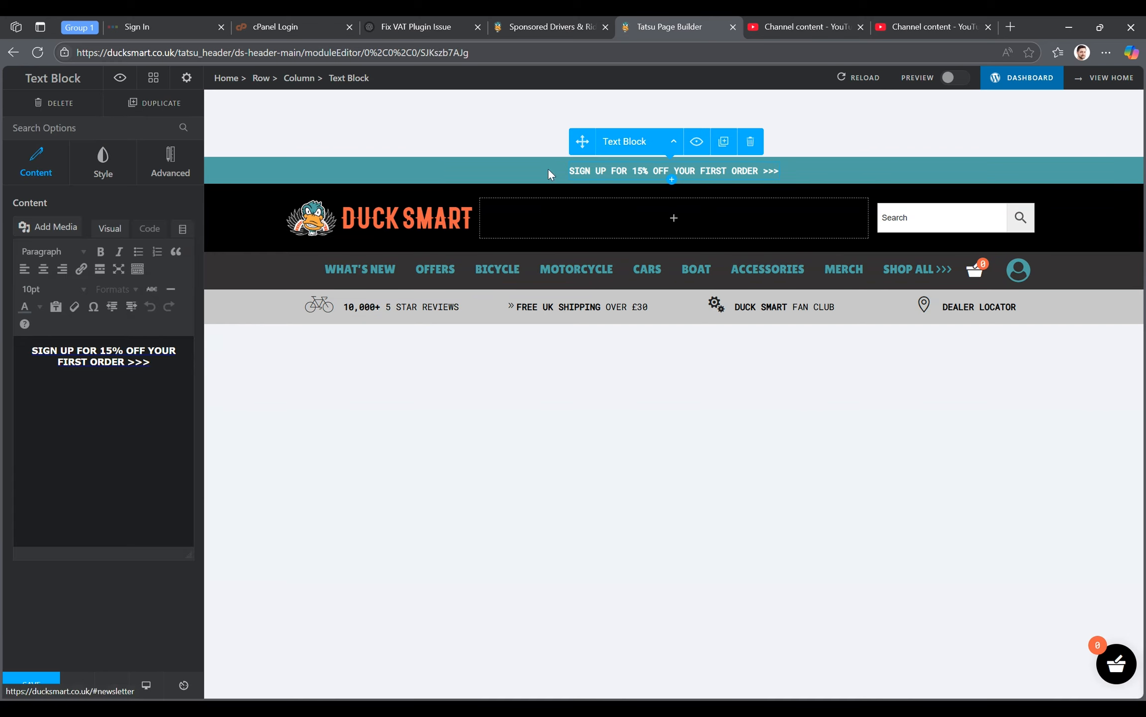
{"action": "triple_click", "coordinate": [94, 354]}
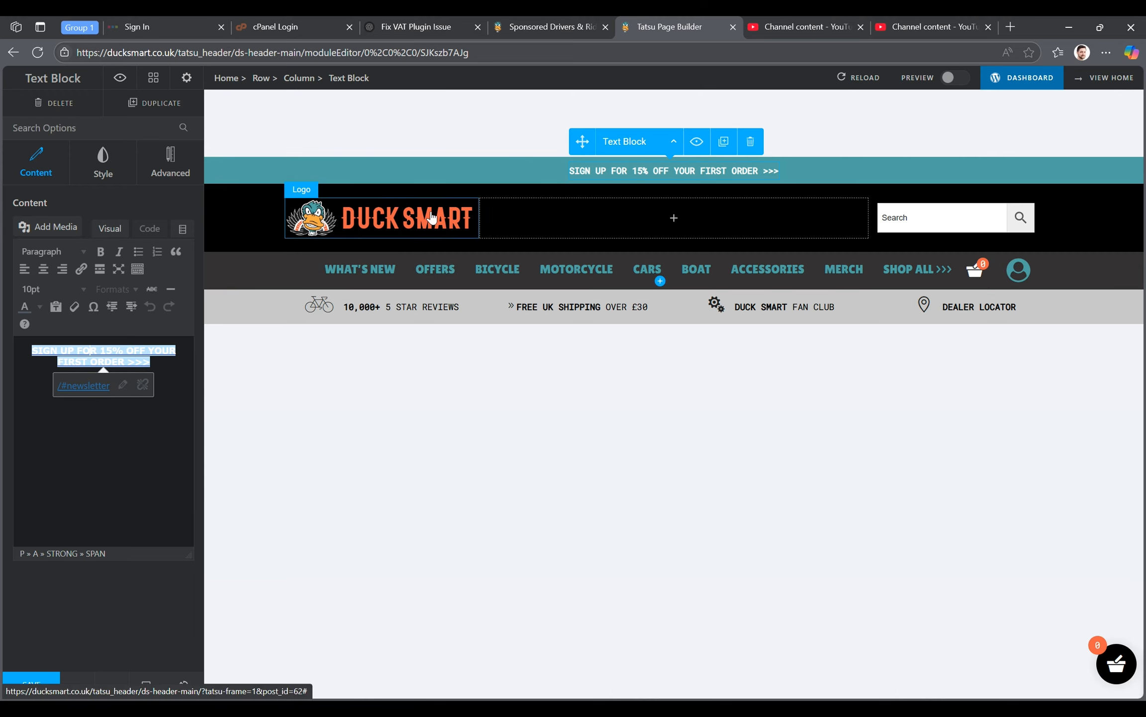
{"action": "left_click", "coordinate": [250, 174]}
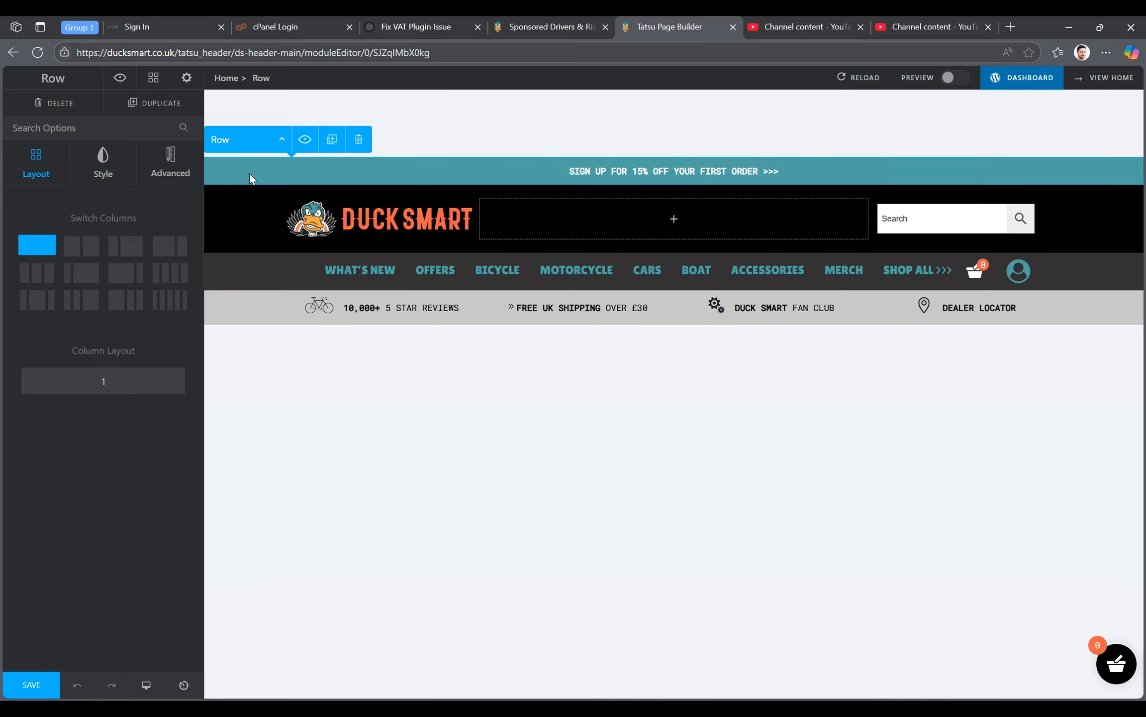
{"action": "left_click", "coordinate": [109, 170]}
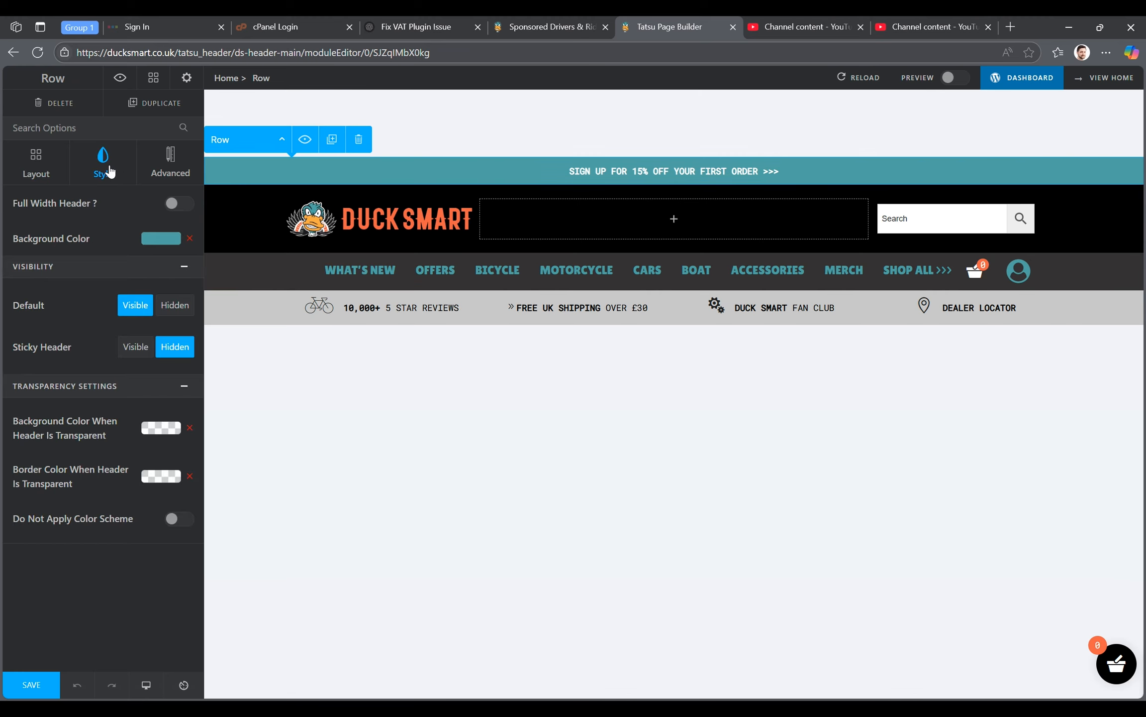
{"action": "left_click", "coordinate": [160, 240]}
{"action": "left_click", "coordinate": [114, 240]}
- Examine the header logo's image and height settings and the search box's shortcode
{"action": "left_click", "coordinate": [305, 240]}
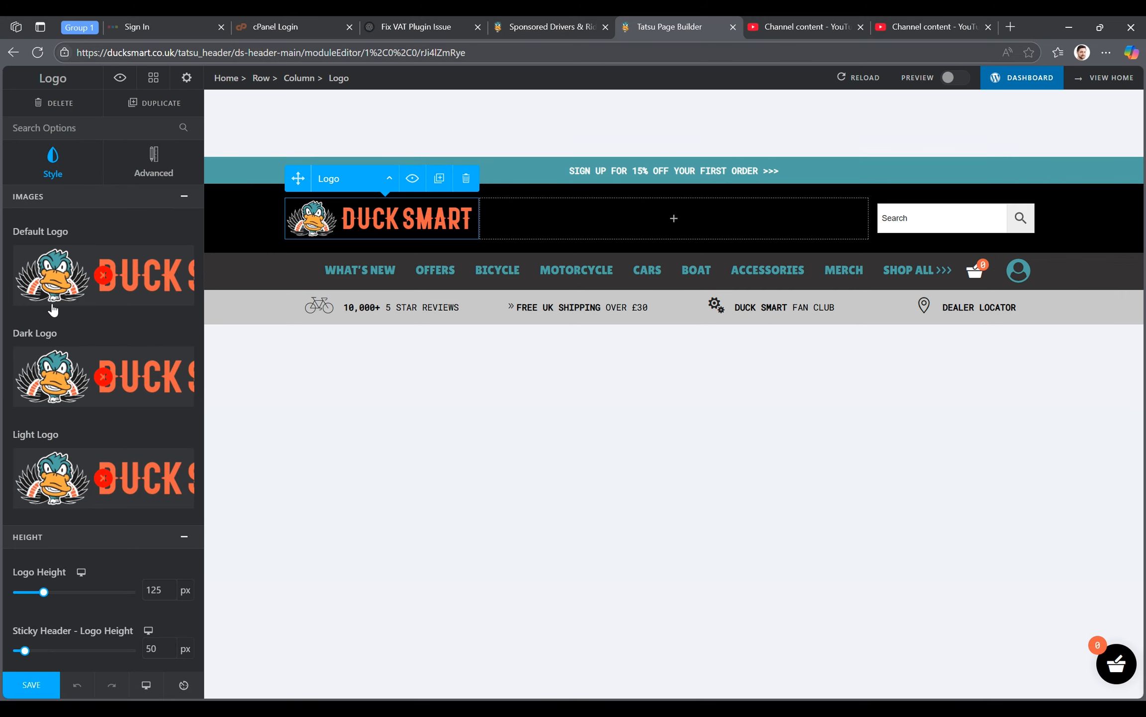
{"action": "scroll", "coordinate": [58, 310], "scroll_direction": "down", "scroll_amount": 1}
{"action": "scroll", "coordinate": [59, 310], "scroll_direction": "down", "scroll_amount": 1}
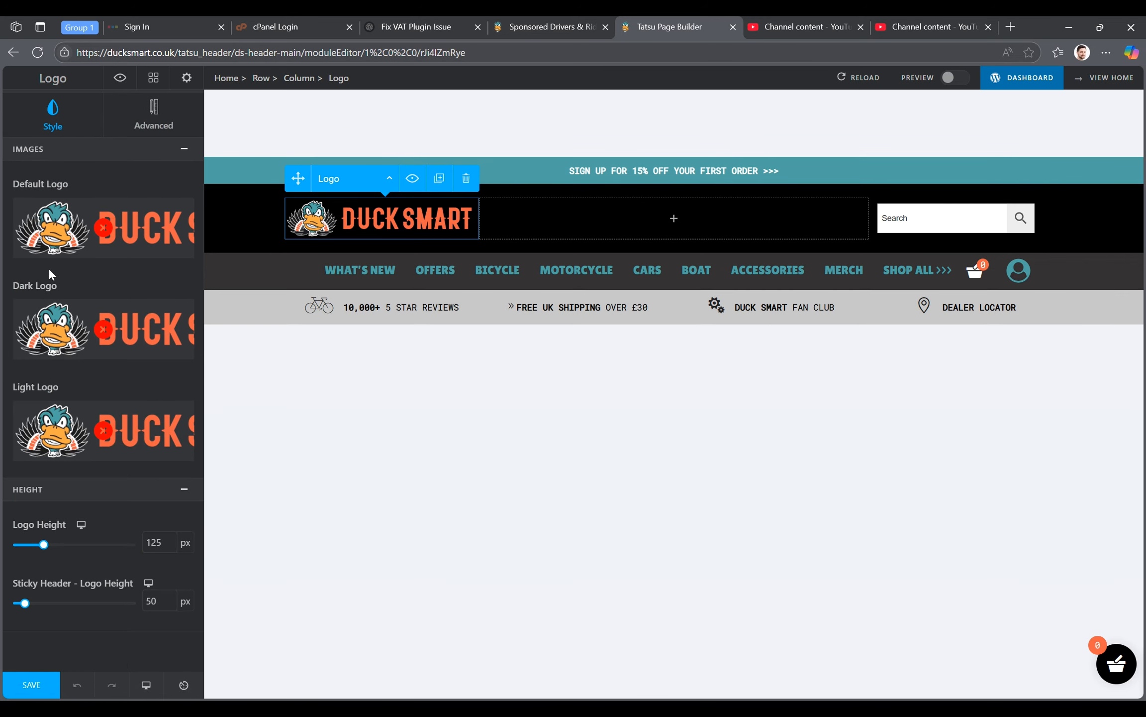
{"action": "scroll", "coordinate": [47, 266], "scroll_direction": "up", "scroll_amount": 1}
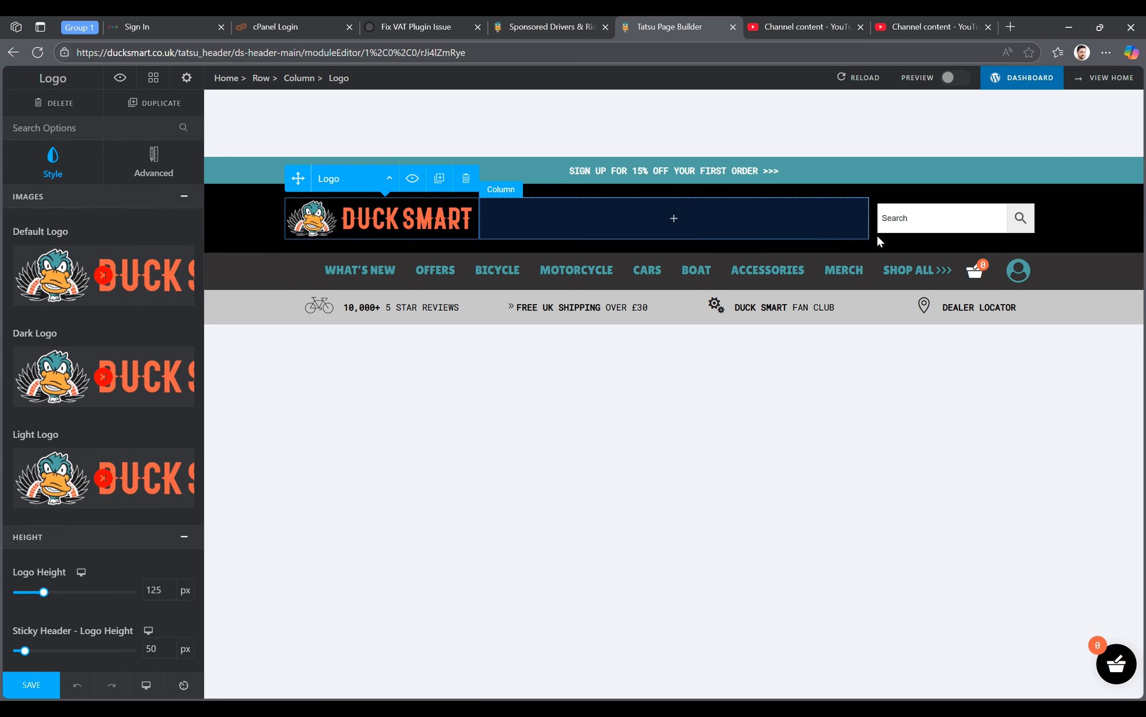
{"action": "left_click", "coordinate": [904, 224]}
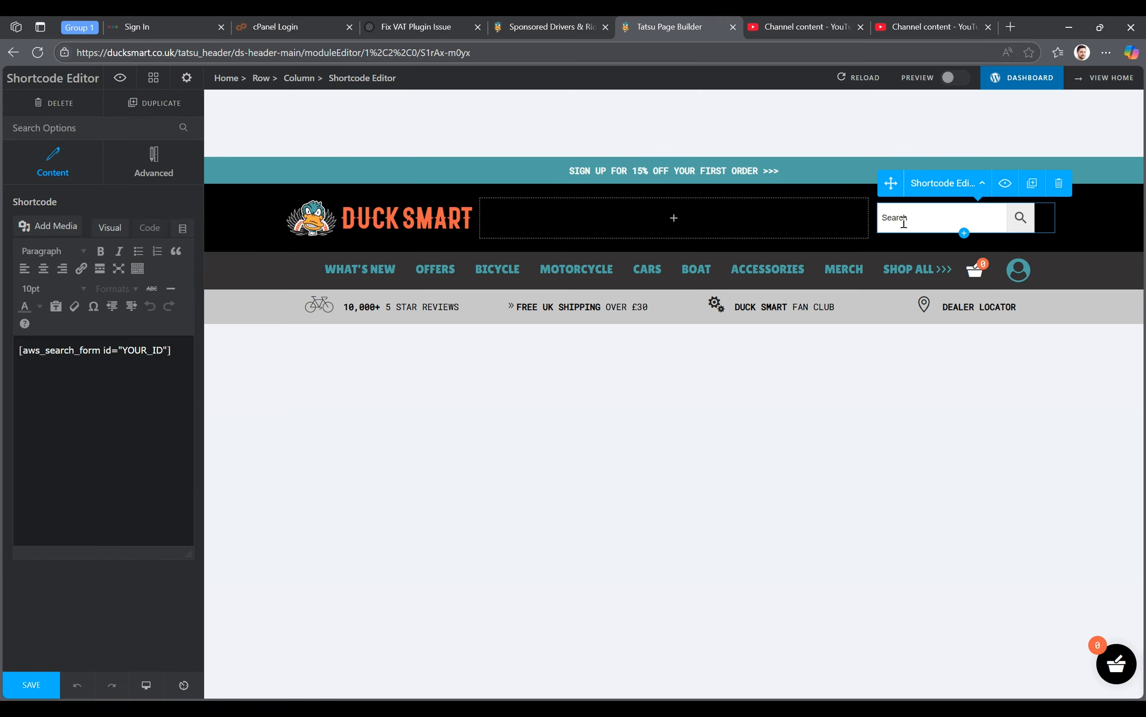
{"action": "left_click_drag", "start_coordinate": [171, 350], "coordinate": [4, 363]}
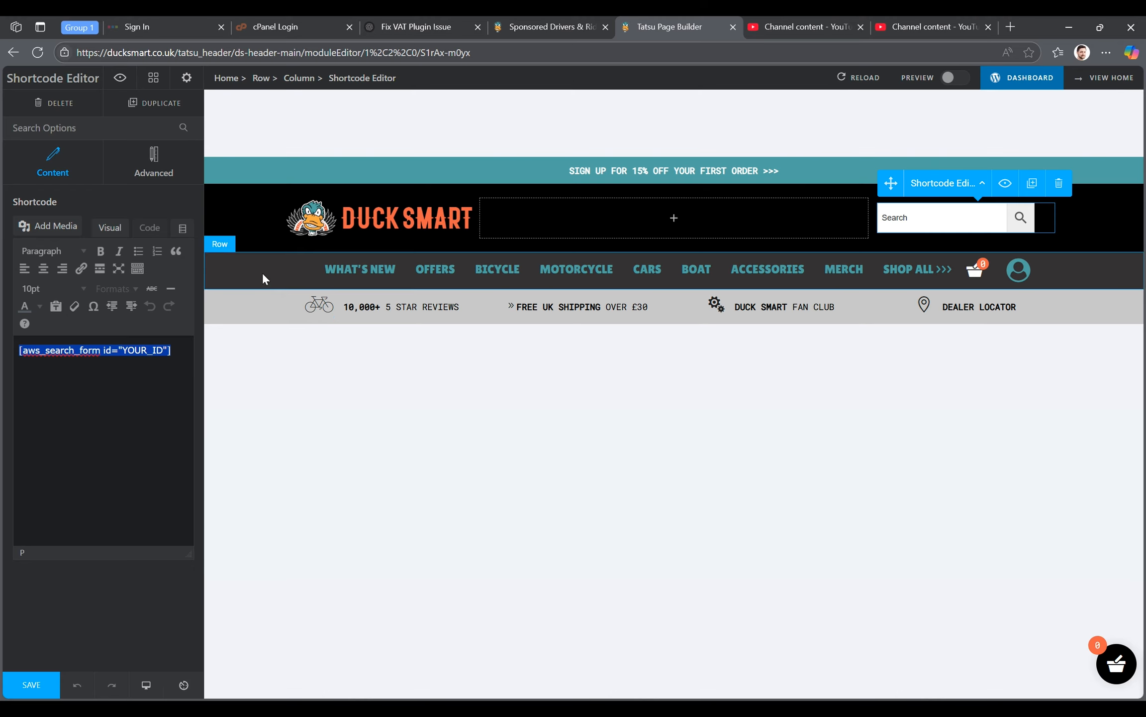
- Try the Pages and Blog Post Categories menus in the header's horizontal menu, and set it back to Main Categories
{"action": "left_click", "coordinate": [398, 281]}
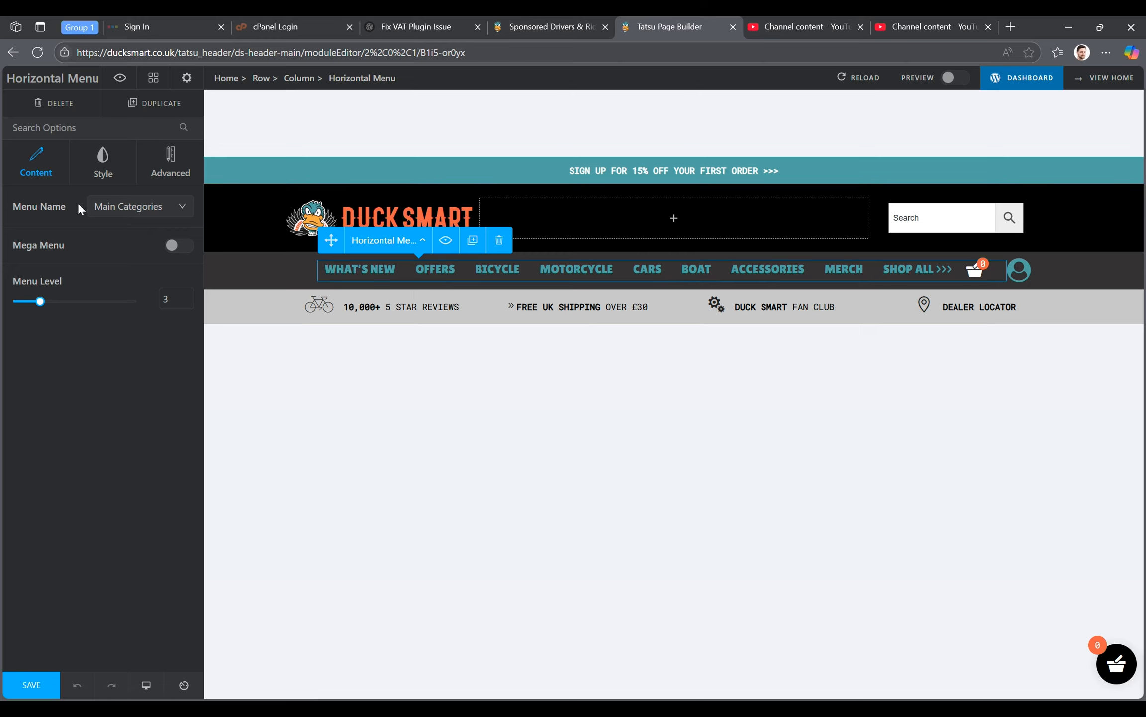
{"action": "left_click", "coordinate": [182, 210]}
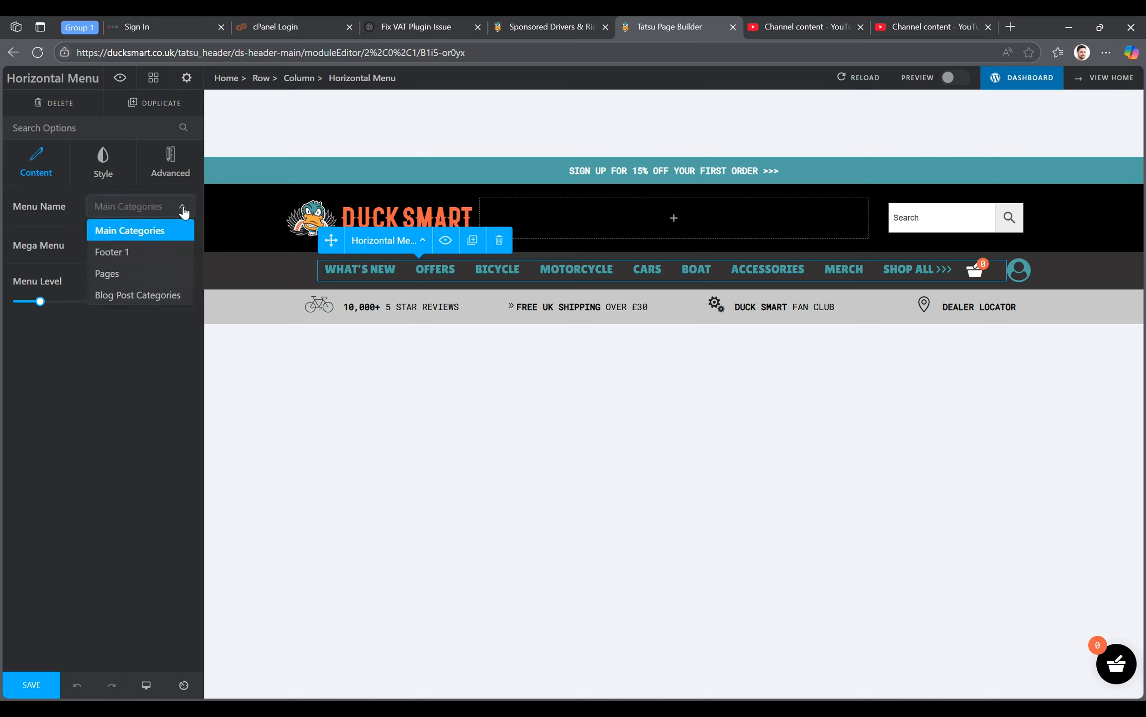
{"action": "left_click", "coordinate": [136, 275]}
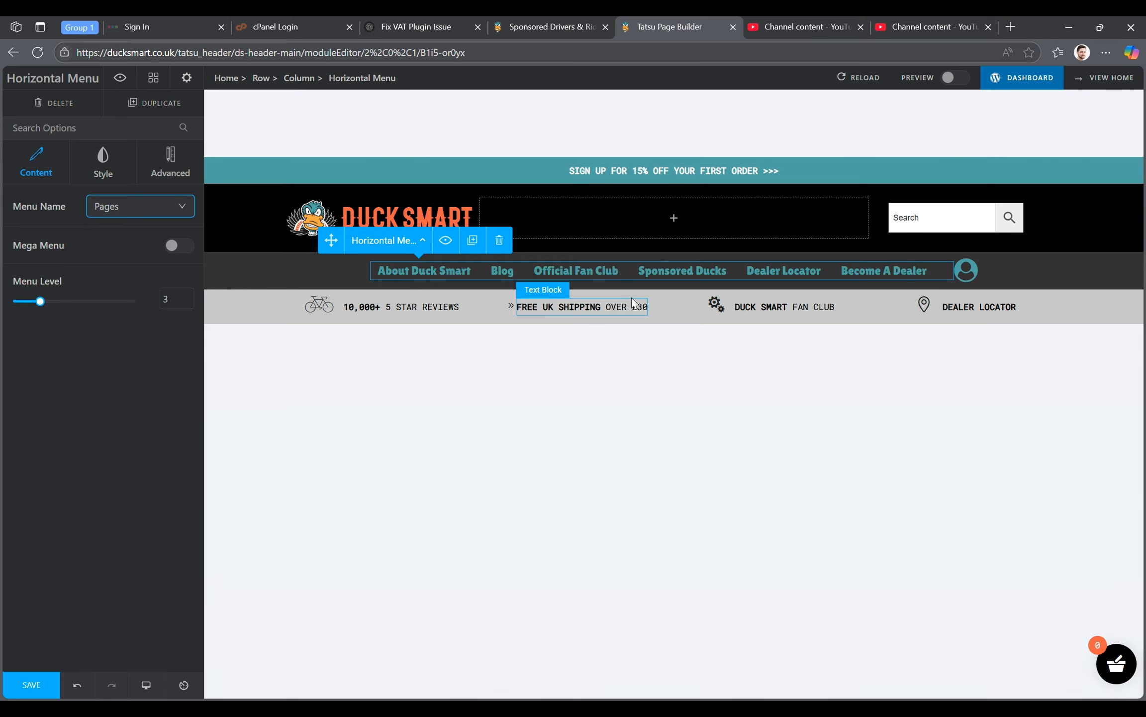
{"action": "left_click", "coordinate": [181, 207]}
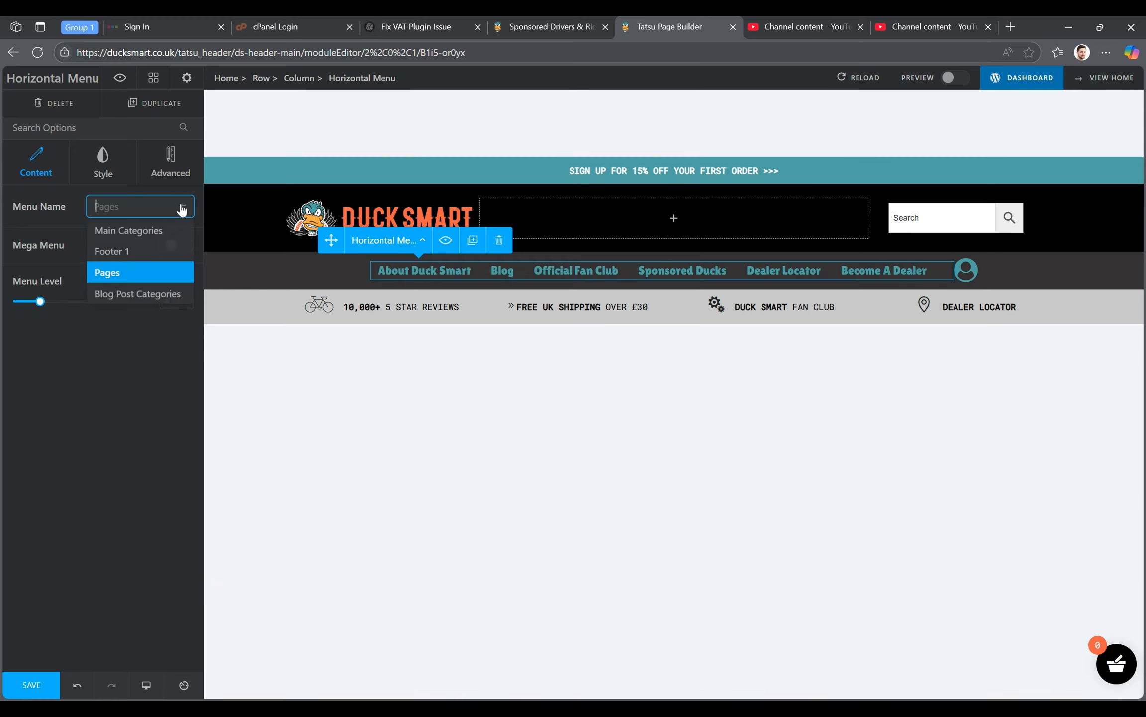
{"action": "left_click", "coordinate": [134, 295]}
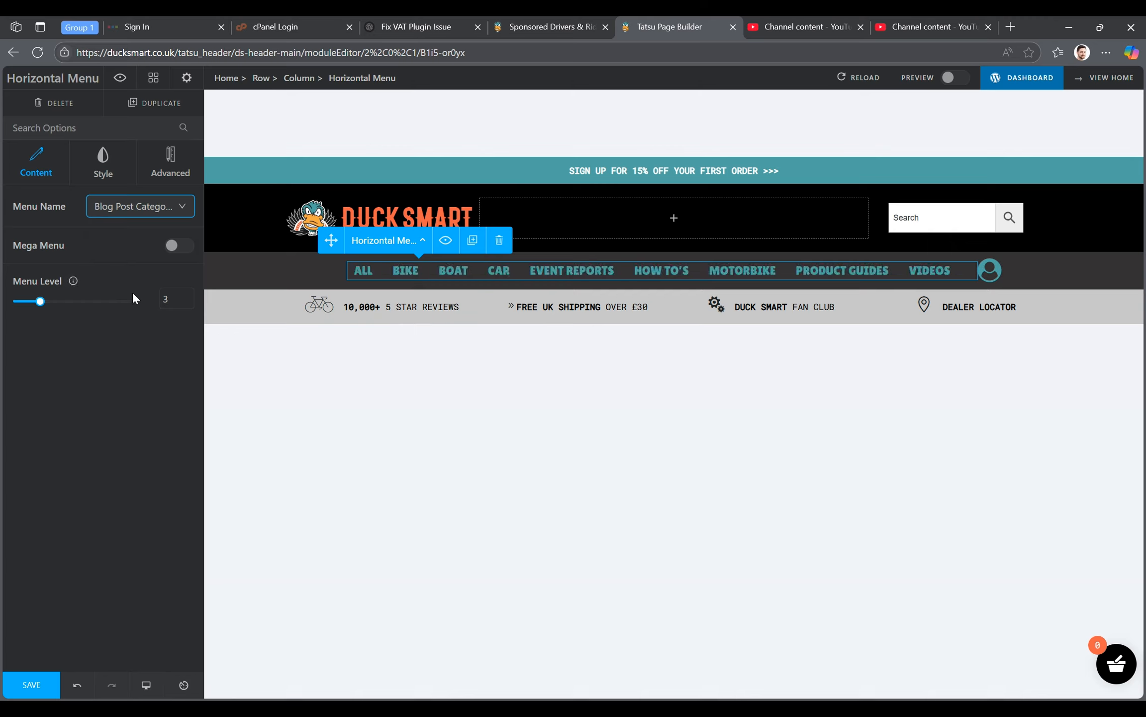
{"action": "left_click", "coordinate": [182, 208]}
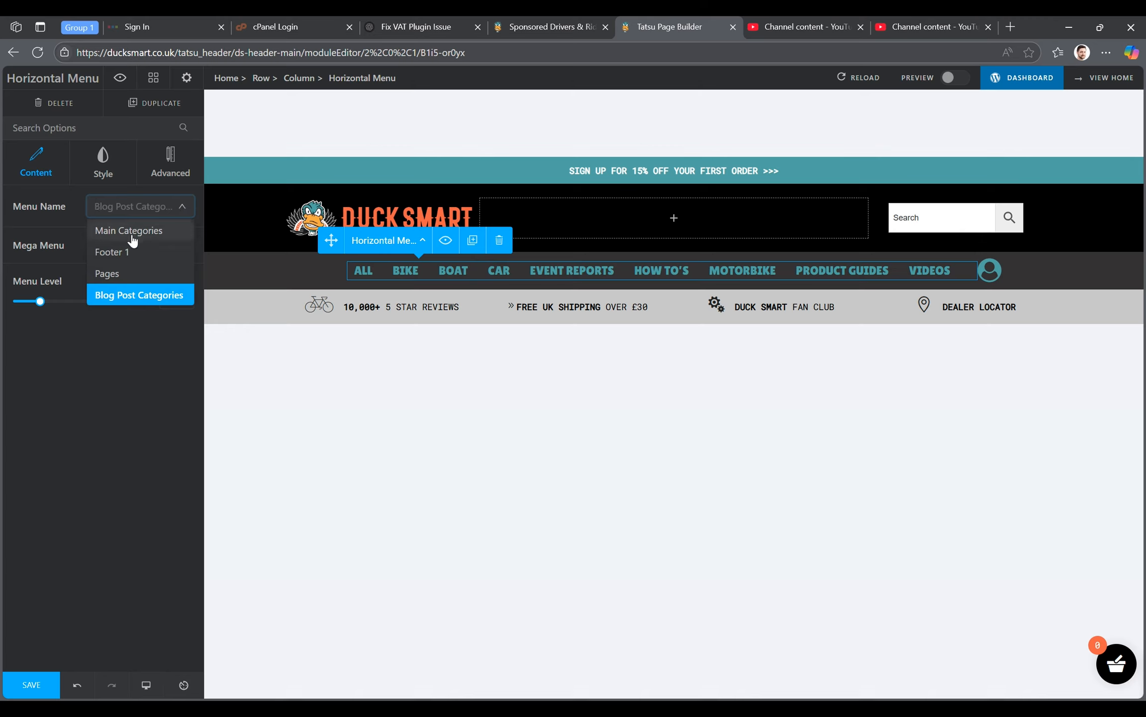
{"action": "left_click", "coordinate": [132, 234]}
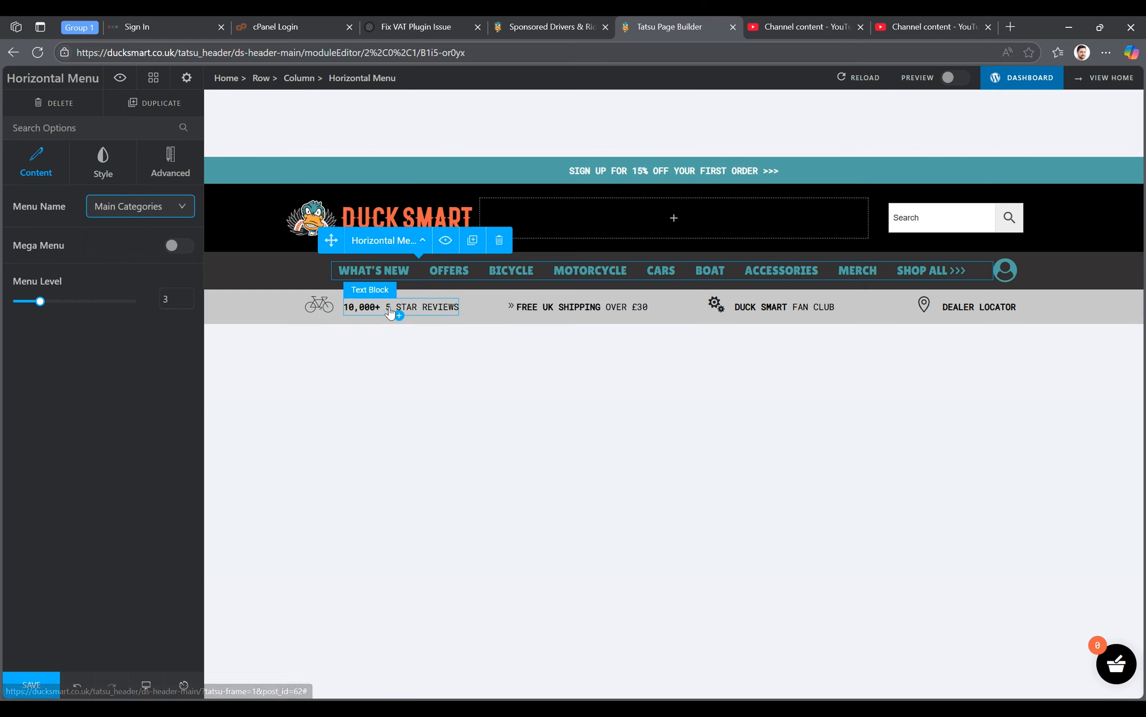
- Inspect the bicycle icon, the 5 star reviews text and the free UK shipping block in the grey header row
{"action": "left_click", "coordinate": [324, 307]}
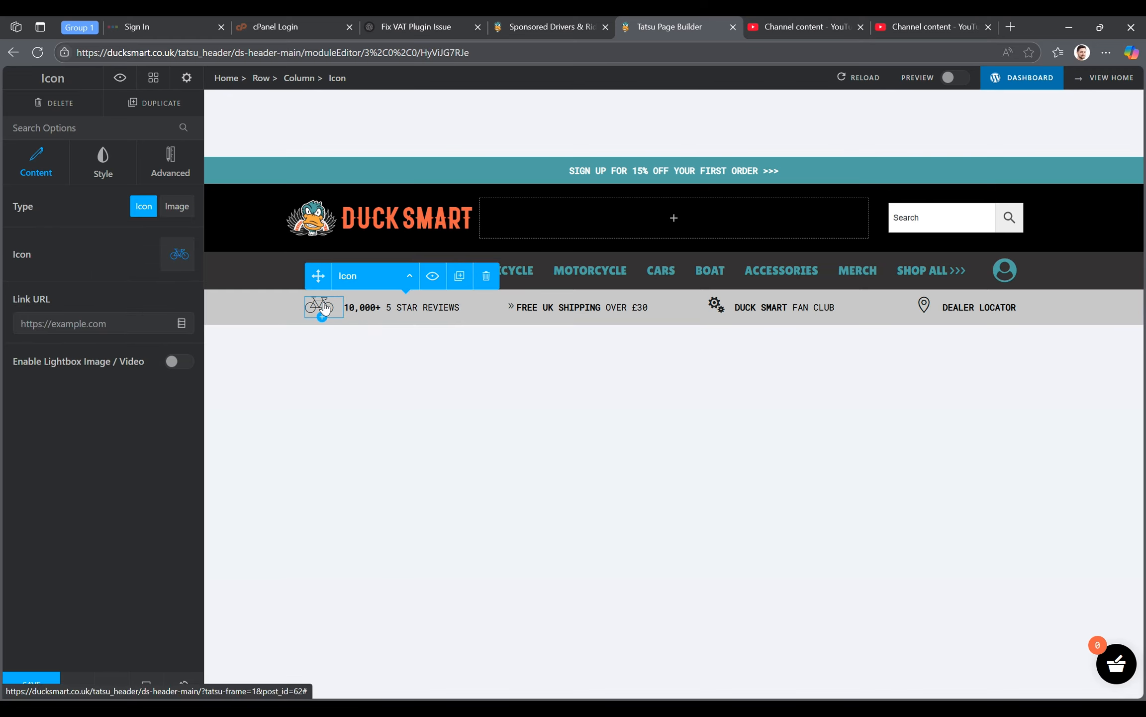
{"action": "left_click", "coordinate": [412, 319]}
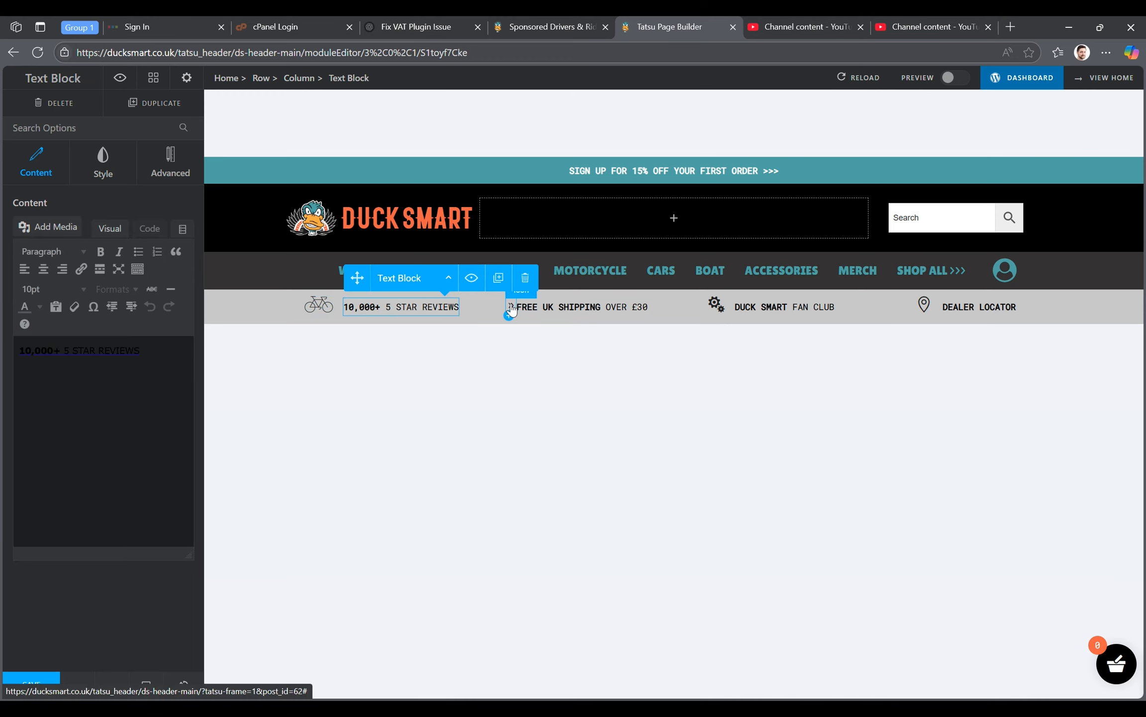
{"action": "left_click", "coordinate": [512, 310]}
{"action": "left_click", "coordinate": [517, 309]}
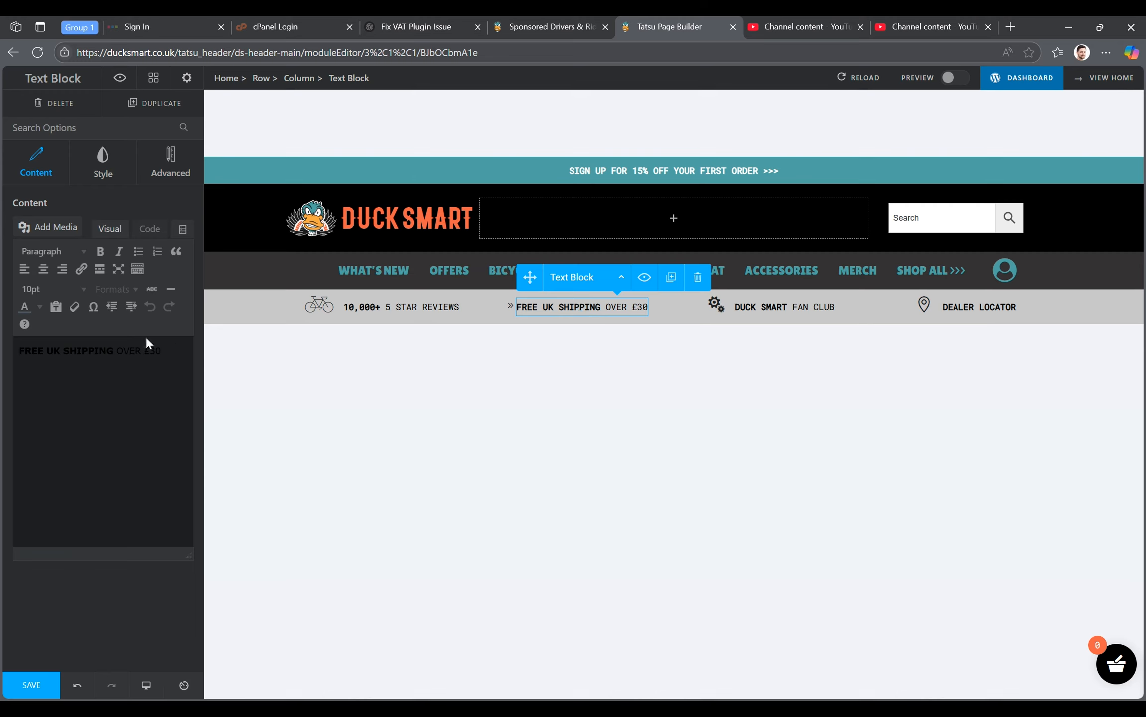
{"action": "left_click_drag", "start_coordinate": [171, 351], "coordinate": [3, 357]}
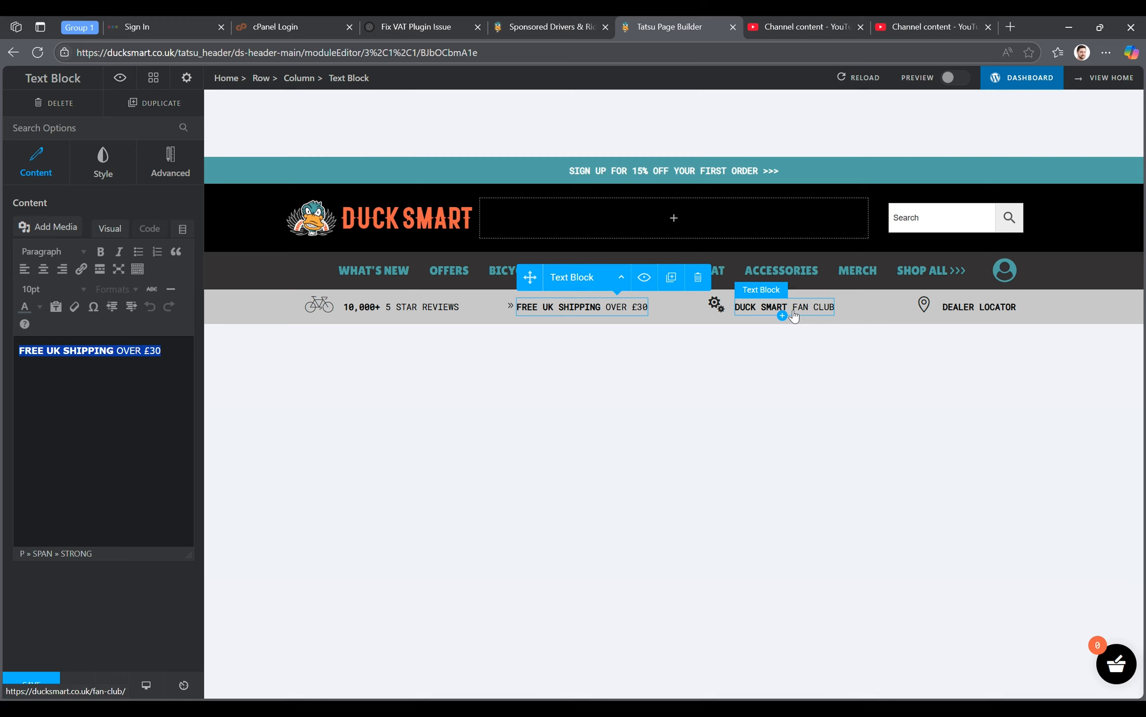
- Inspect the Duck Smart fan club text with its link and the available choices for its gear icon
{"action": "left_click", "coordinate": [794, 317]}
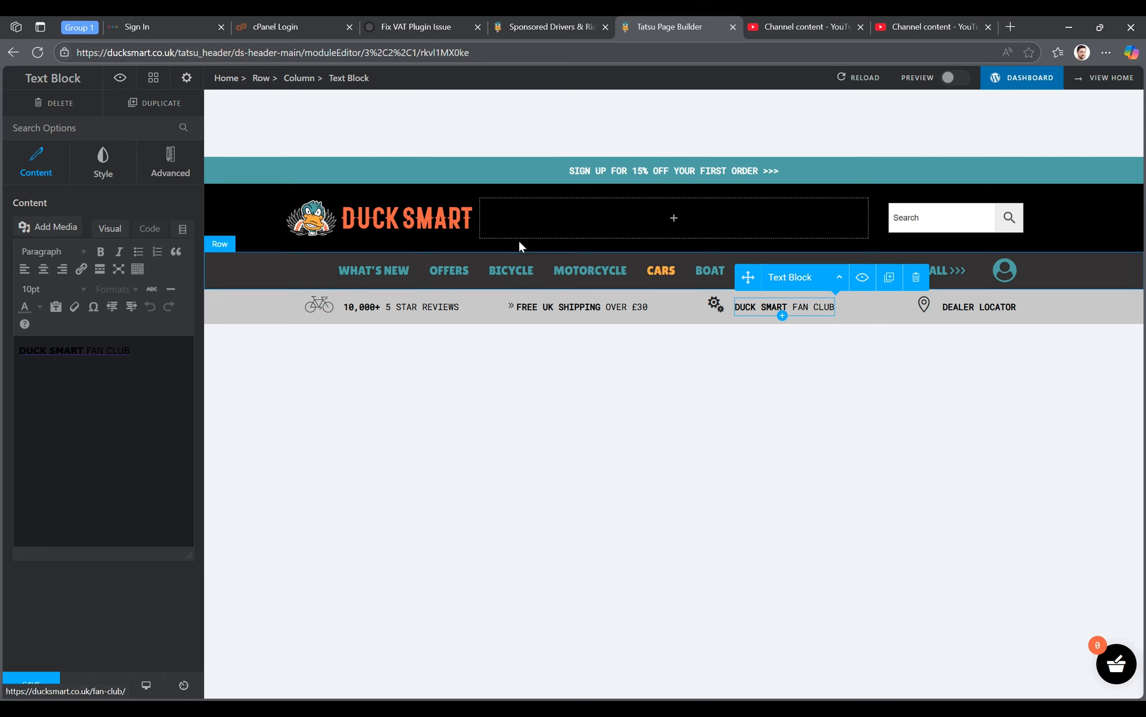
{"action": "left_click_drag", "start_coordinate": [146, 350], "coordinate": [5, 359]}
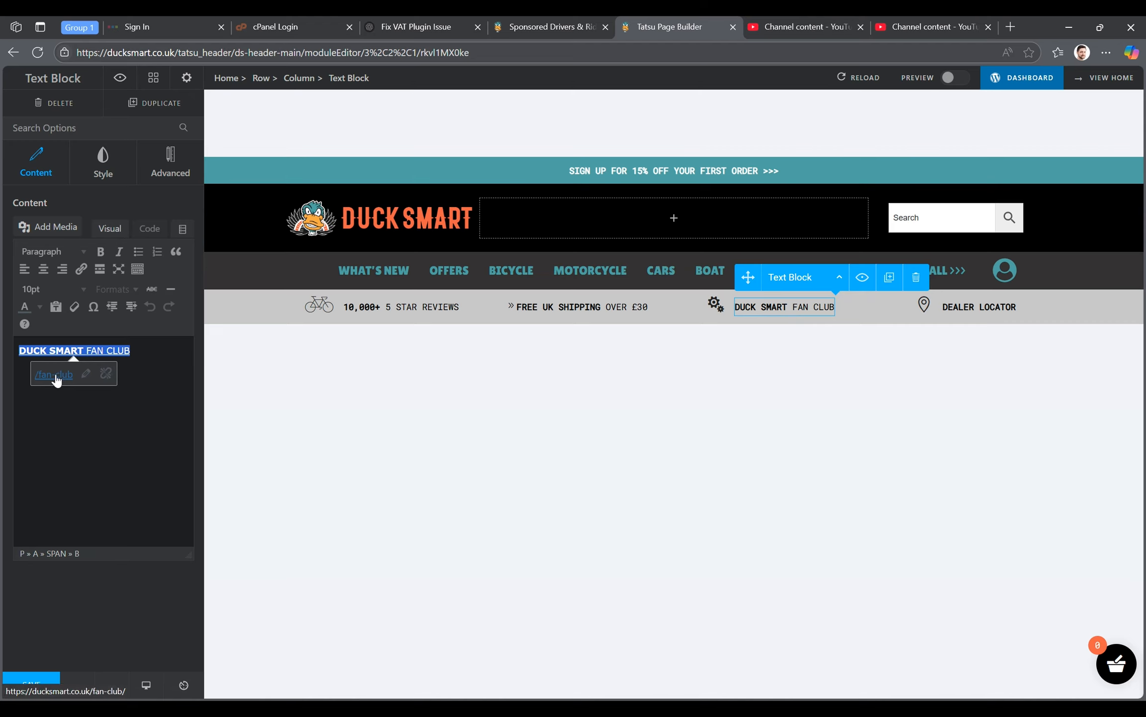
{"action": "left_click", "coordinate": [715, 303]}
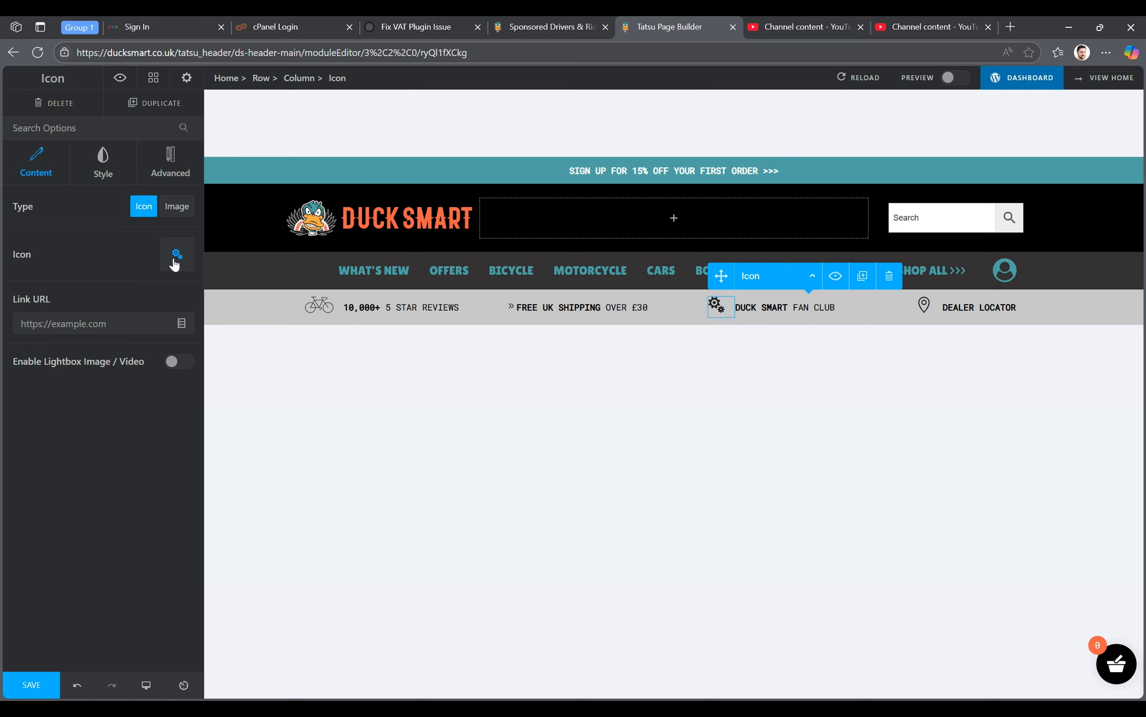
{"action": "left_click", "coordinate": [174, 258]}
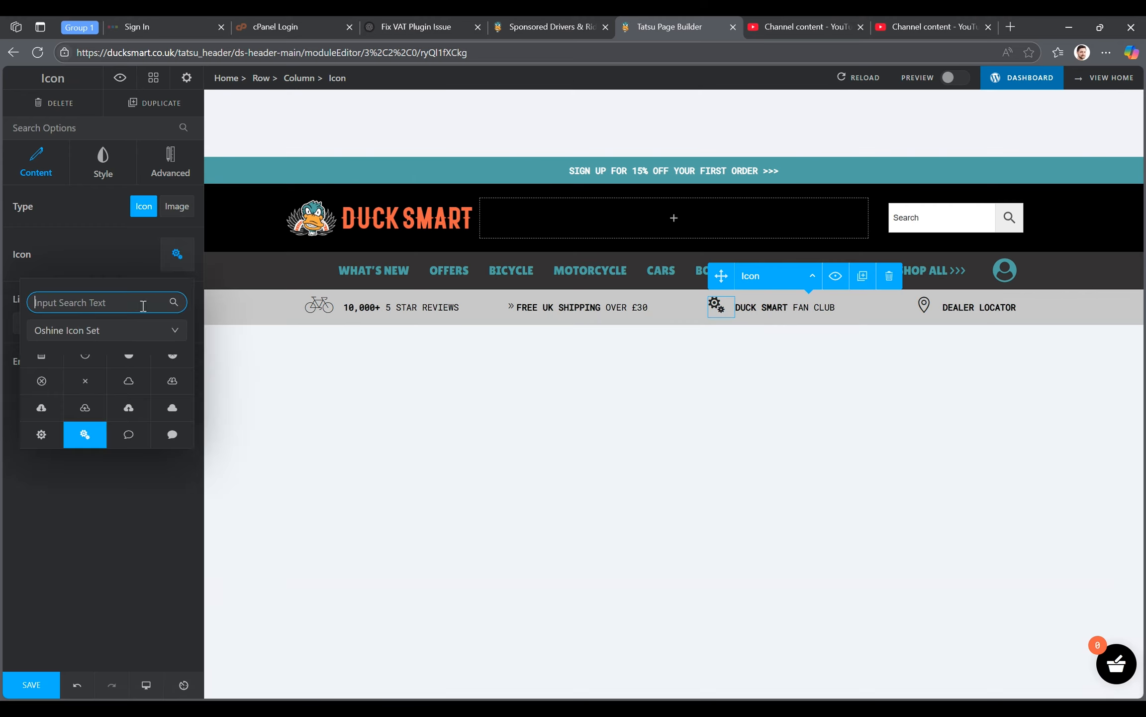
{"action": "left_click", "coordinate": [97, 263]}
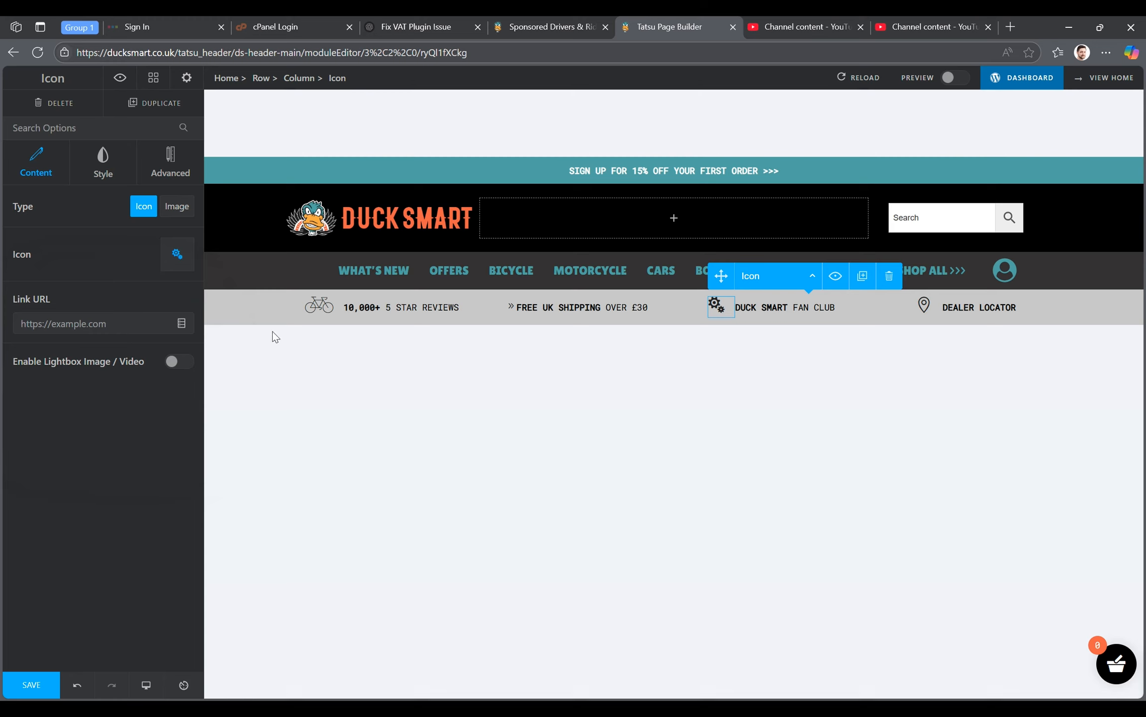
- Select the grey bottom row of the header and switch the preview to the laptop layout
{"action": "left_click", "coordinate": [261, 312]}
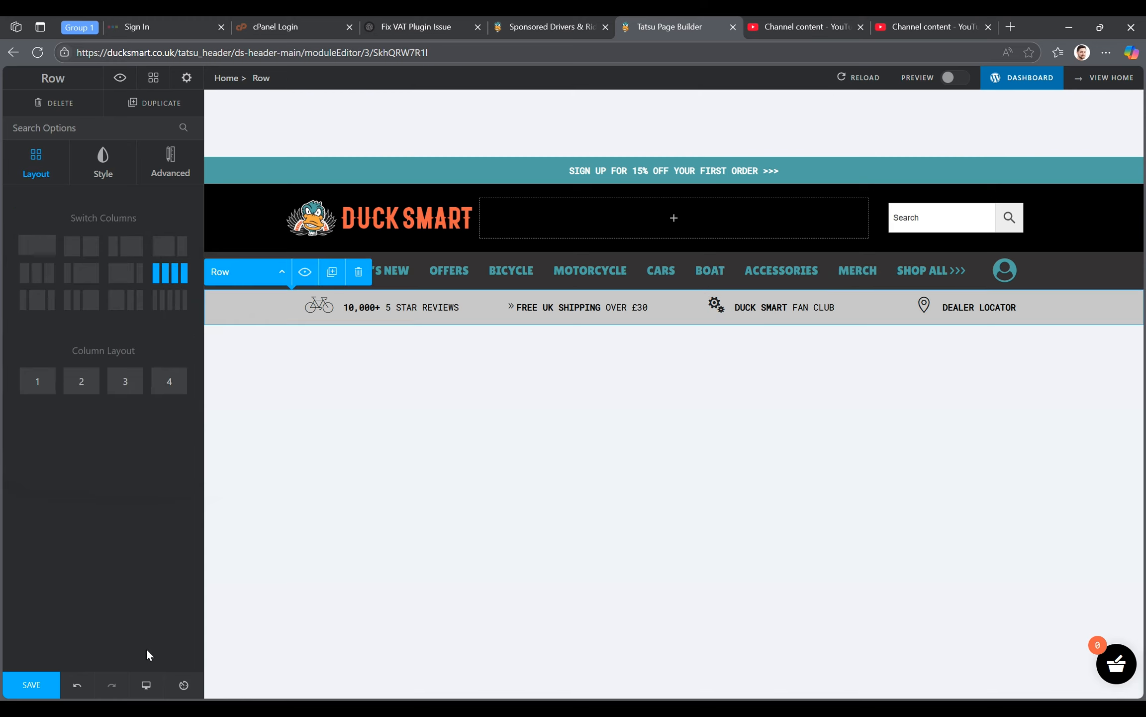
{"action": "left_click", "coordinate": [146, 688]}
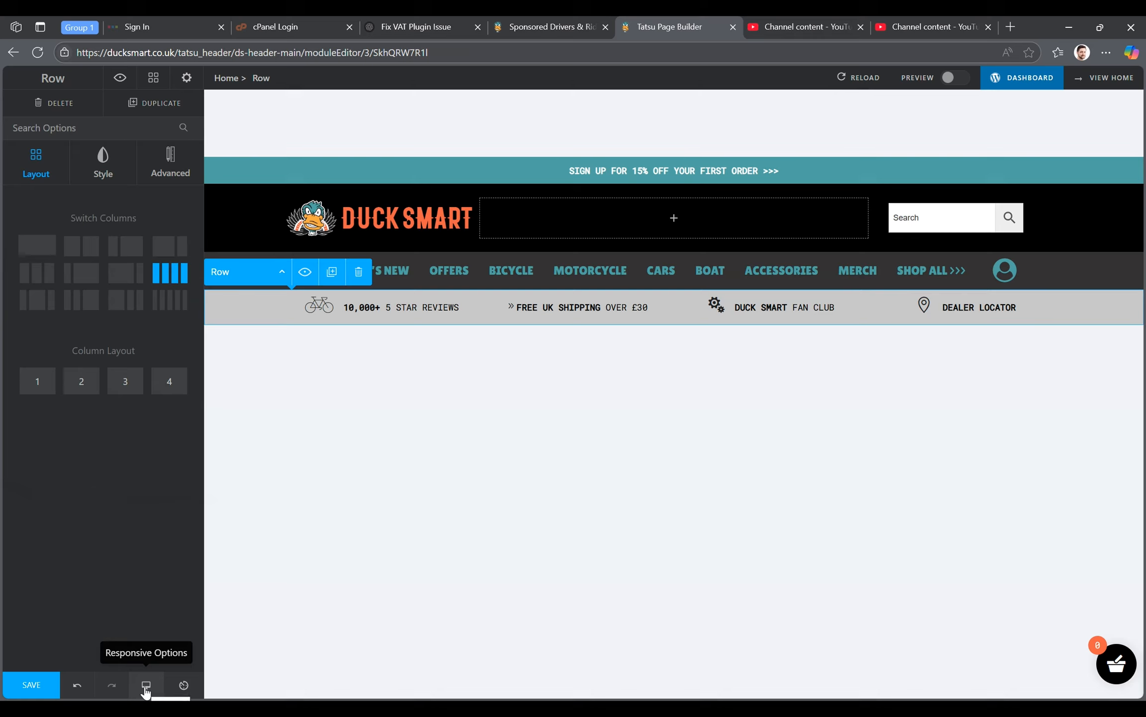
{"action": "left_click", "coordinate": [146, 689]}
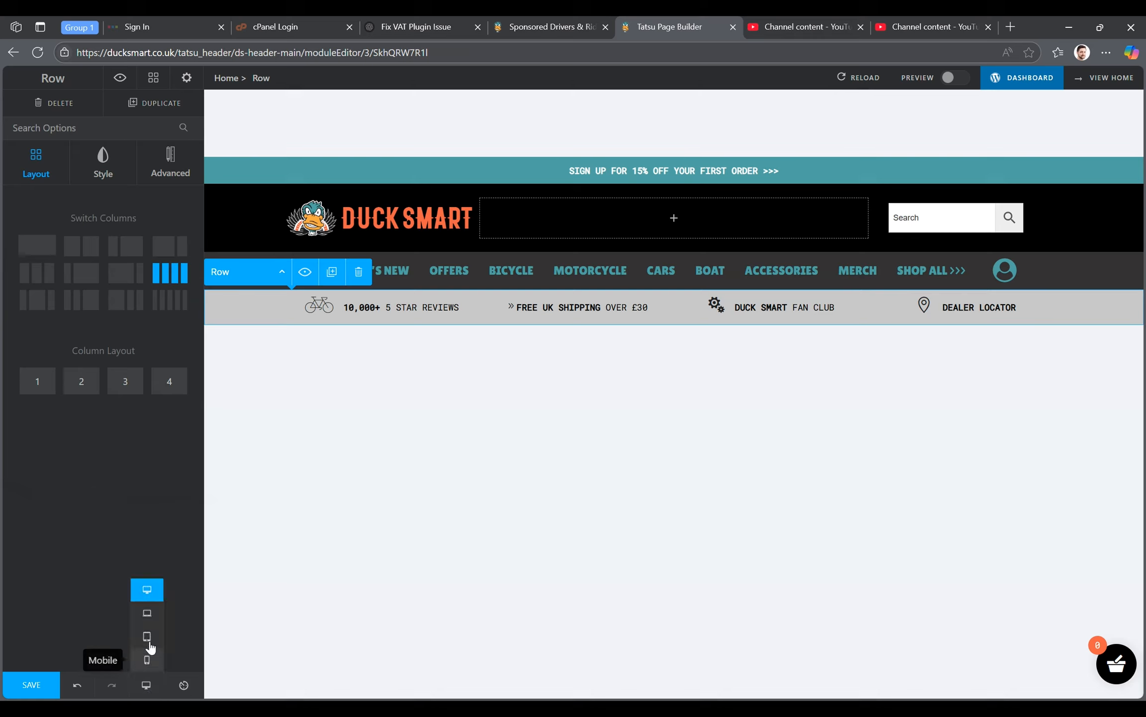
{"action": "left_click", "coordinate": [147, 617]}
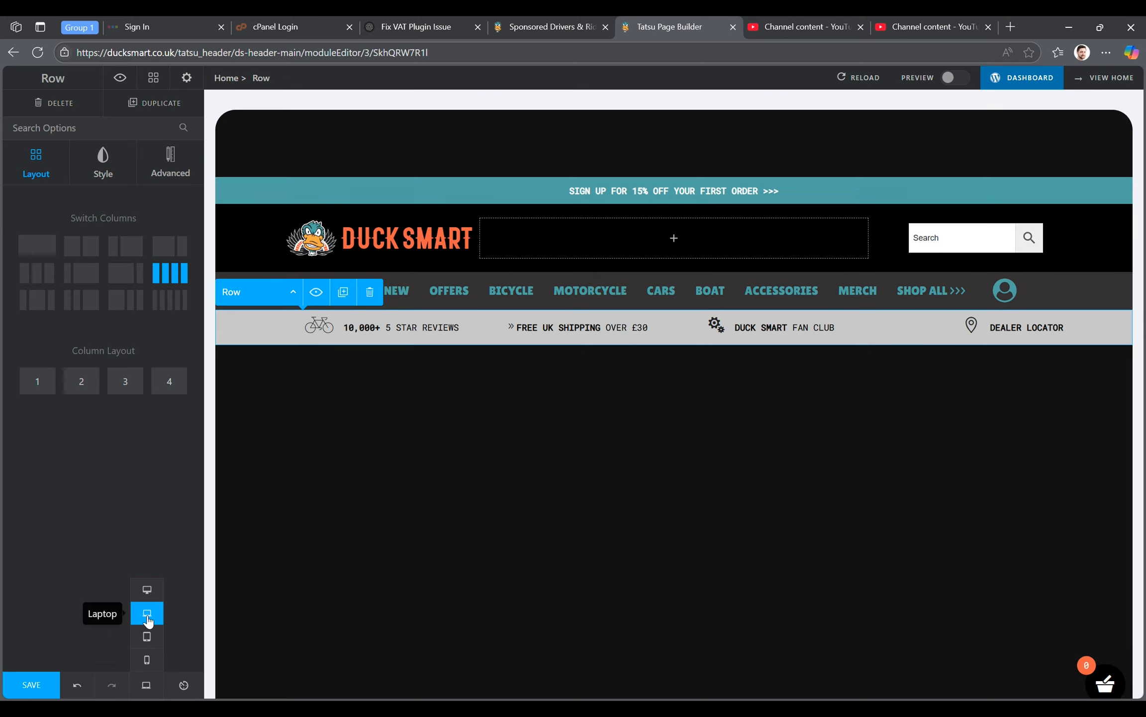
- Preview the header in the tablet layout, and compare it with the laptop and desktop layouts
{"action": "left_click", "coordinate": [146, 640]}
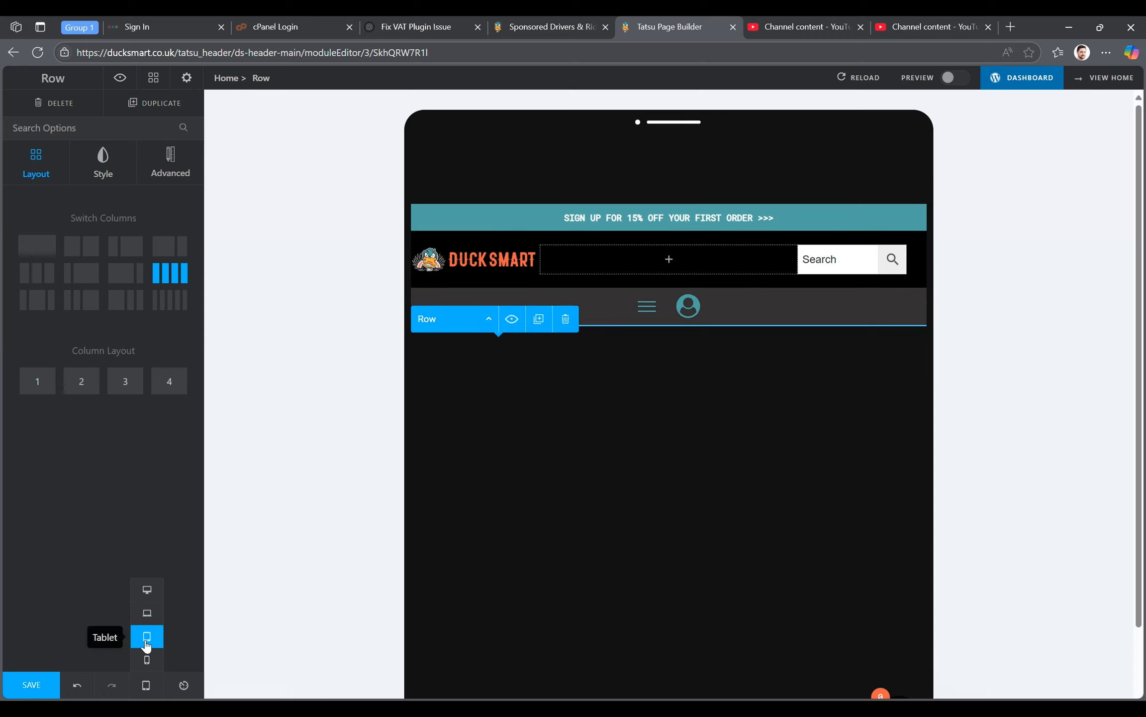
{"action": "left_click", "coordinate": [147, 658]}
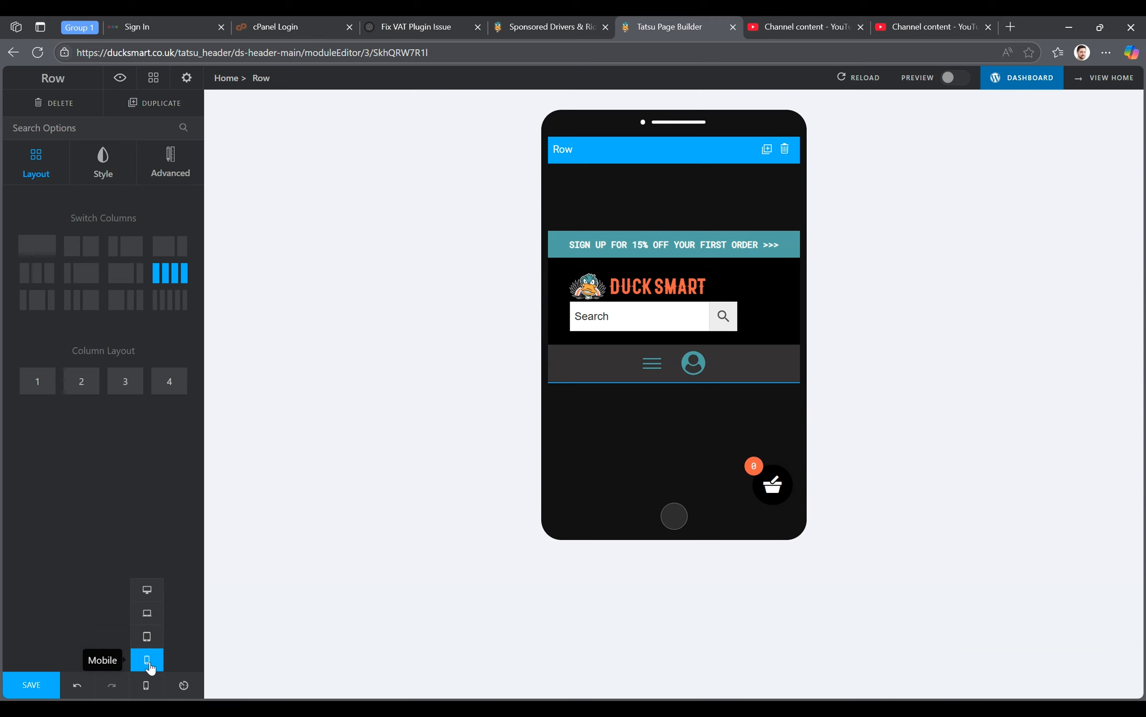
{"action": "left_click", "coordinate": [147, 638]}
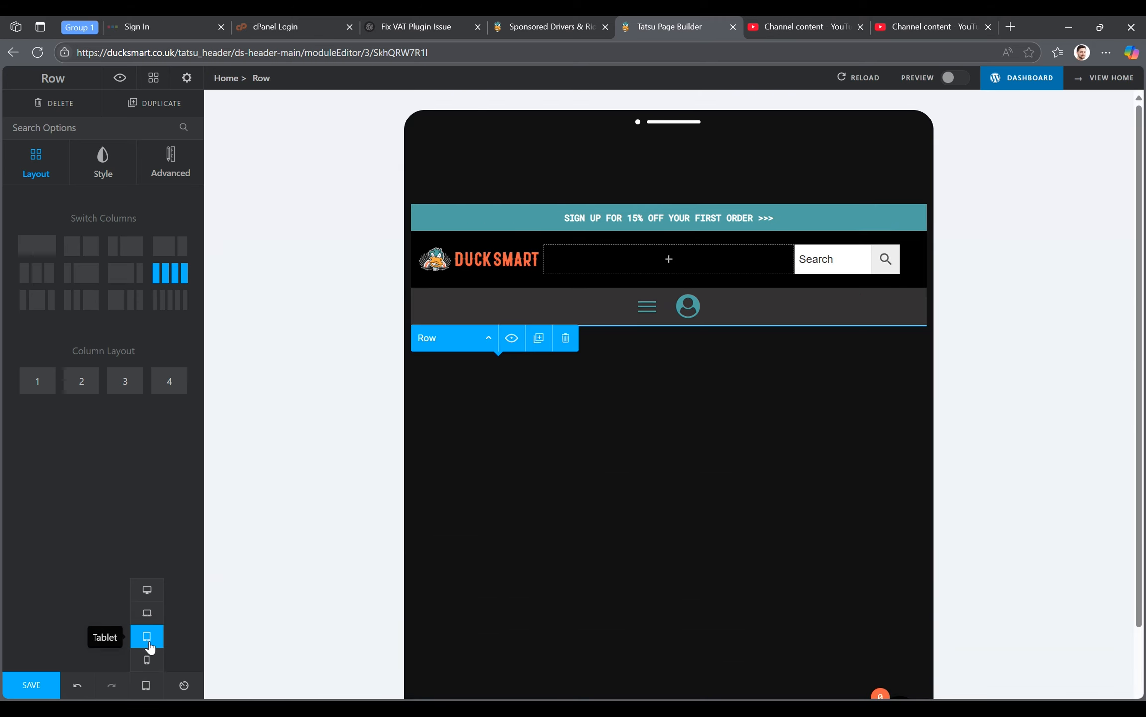
{"action": "left_click", "coordinate": [154, 619]}
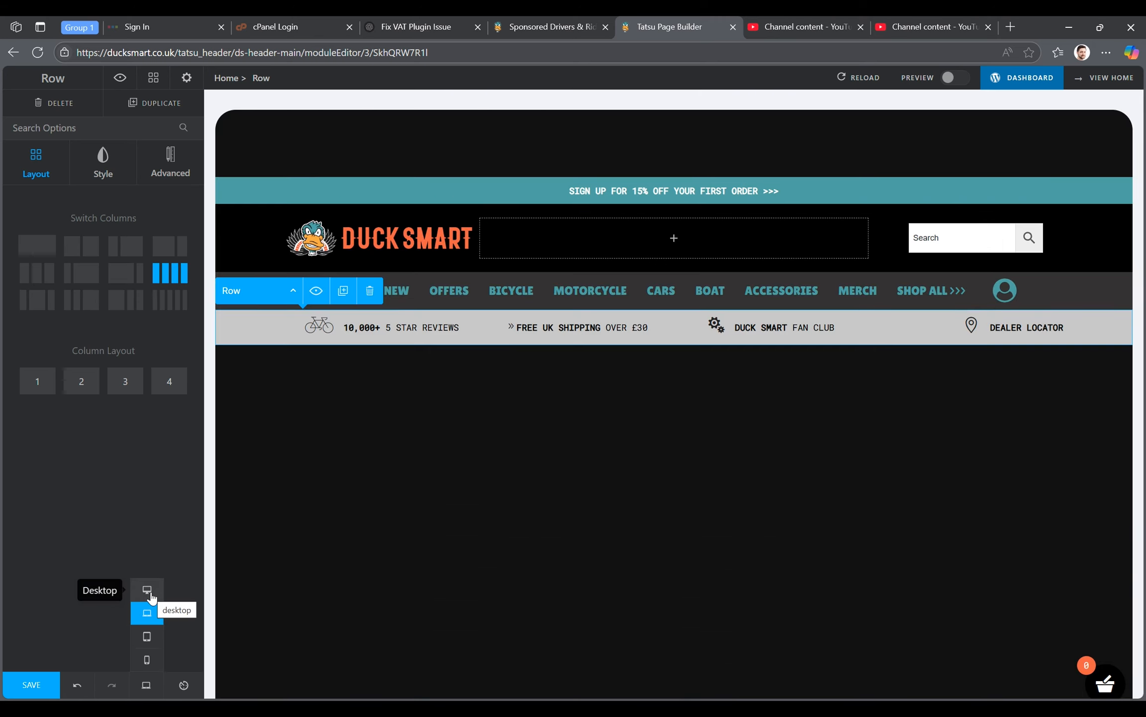
{"action": "left_click", "coordinate": [149, 595]}
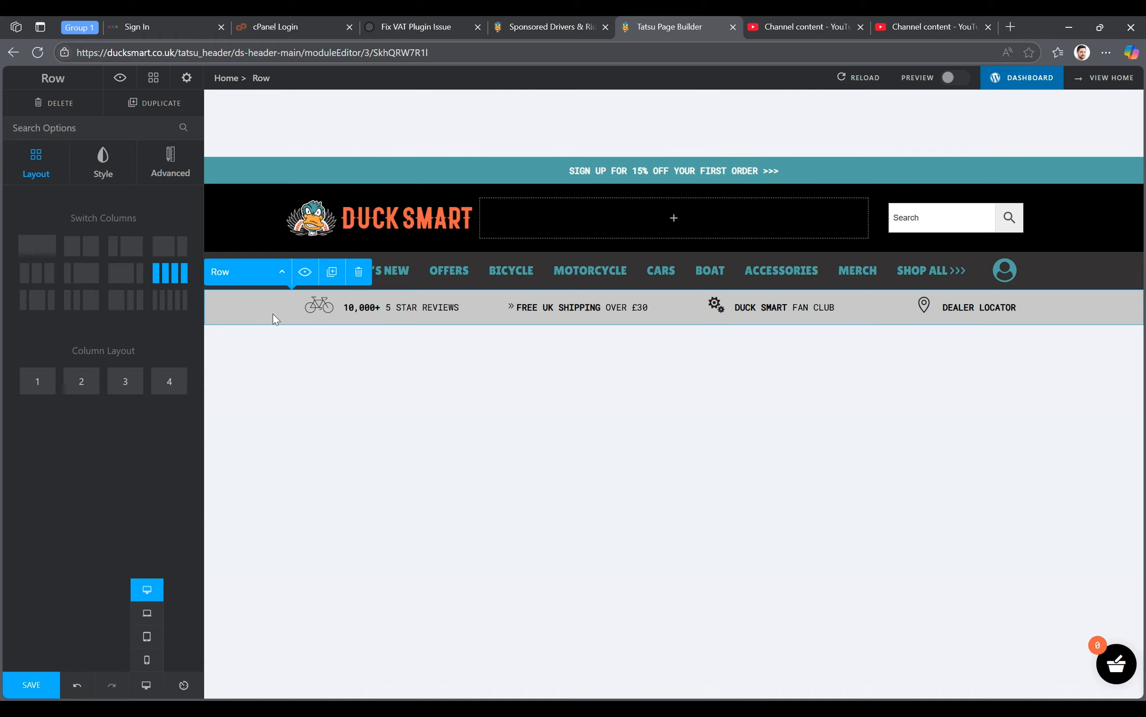
- Switch the preview to the mobile layout and inspect the hamburger menu with its vertical category menu
{"action": "left_click", "coordinate": [148, 613]}
{"action": "left_click", "coordinate": [148, 641]}
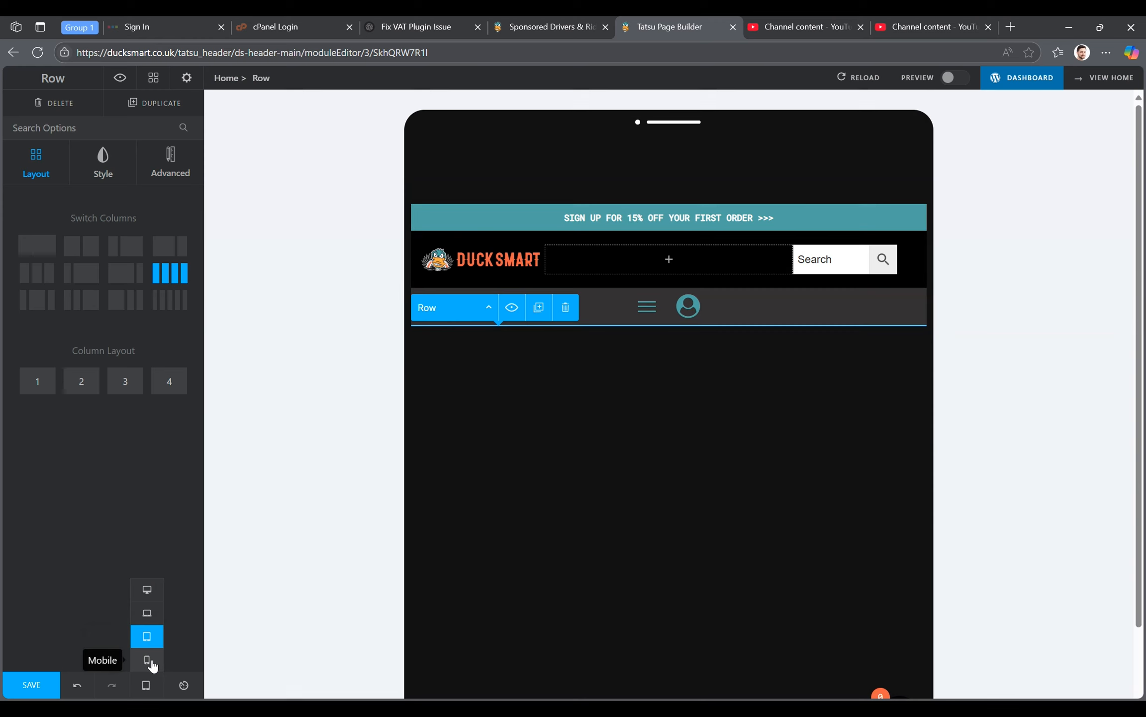
{"action": "left_click", "coordinate": [152, 663]}
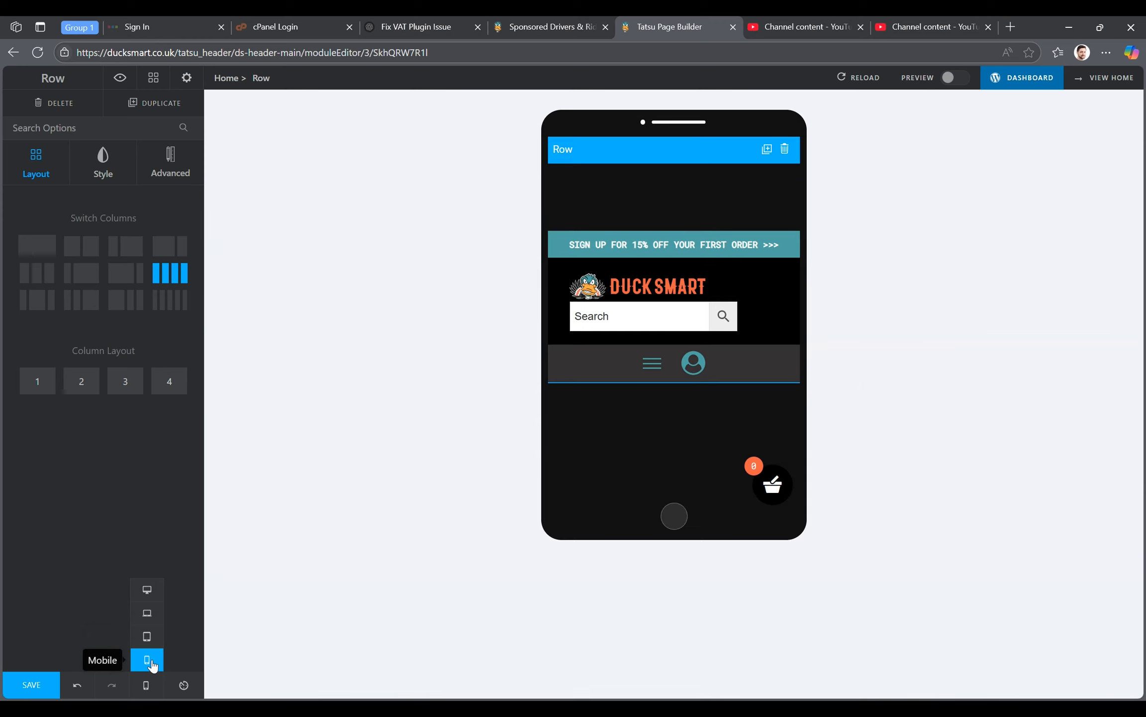
{"action": "left_click", "coordinate": [650, 372]}
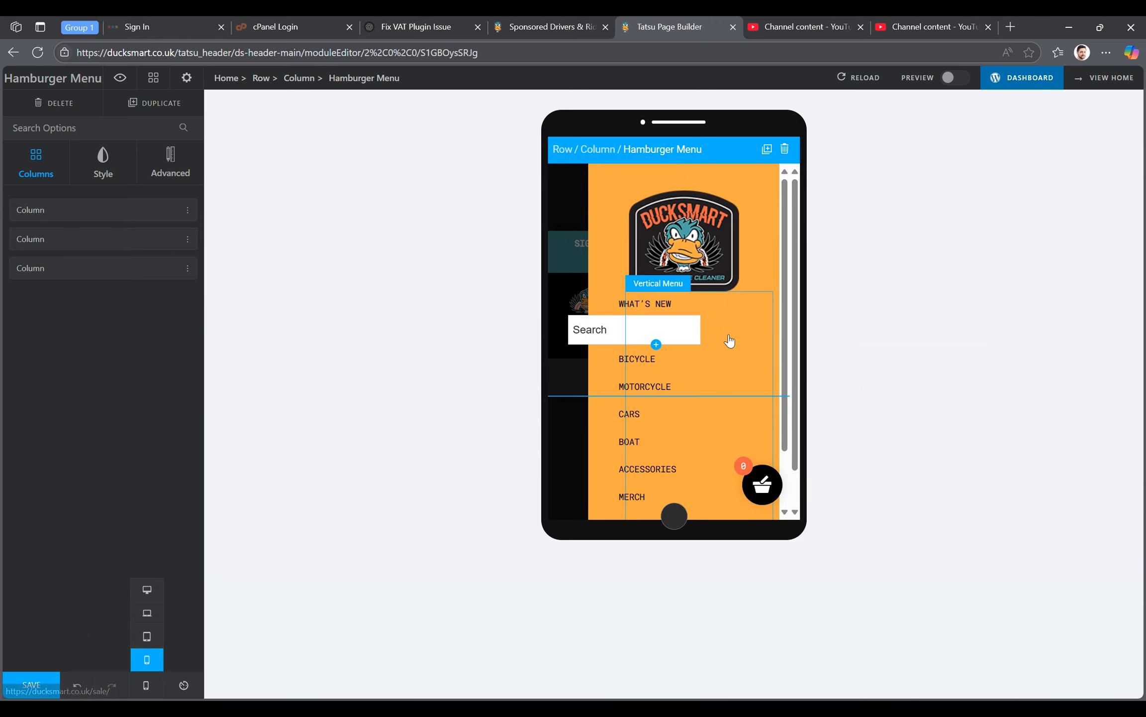
{"action": "left_click", "coordinate": [730, 355]}
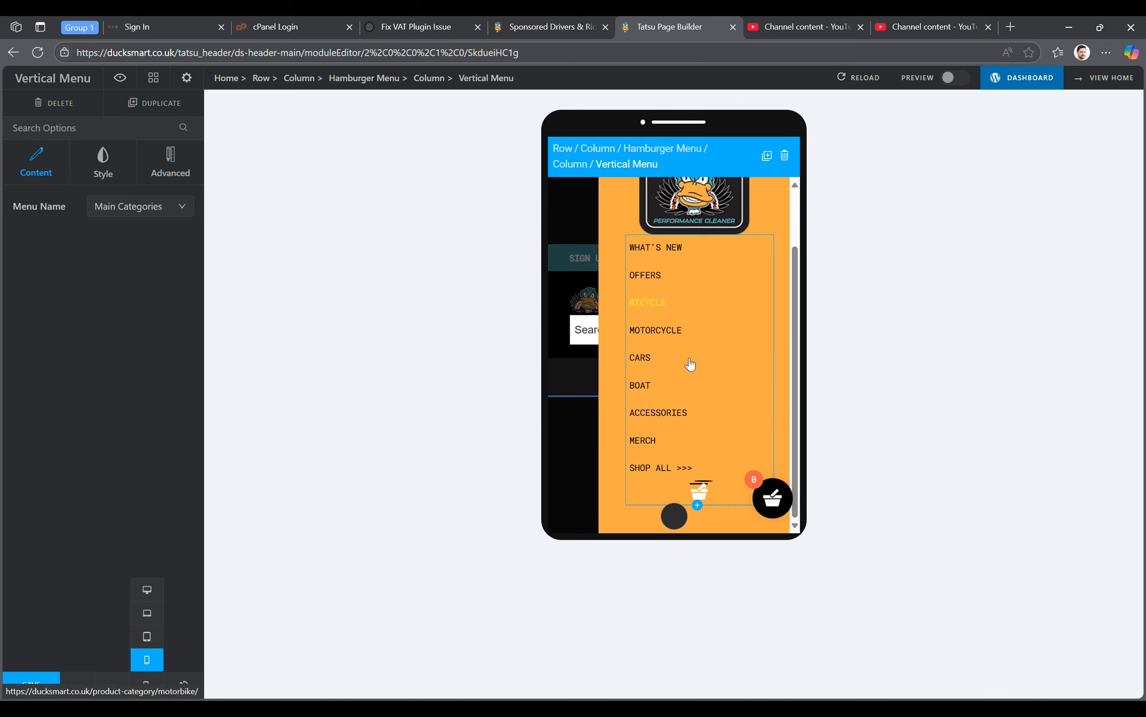
{"action": "scroll", "coordinate": [693, 302], "scroll_direction": "up", "scroll_amount": 2}
{"action": "left_click", "coordinate": [689, 277]}
{"action": "left_click", "coordinate": [682, 404]}
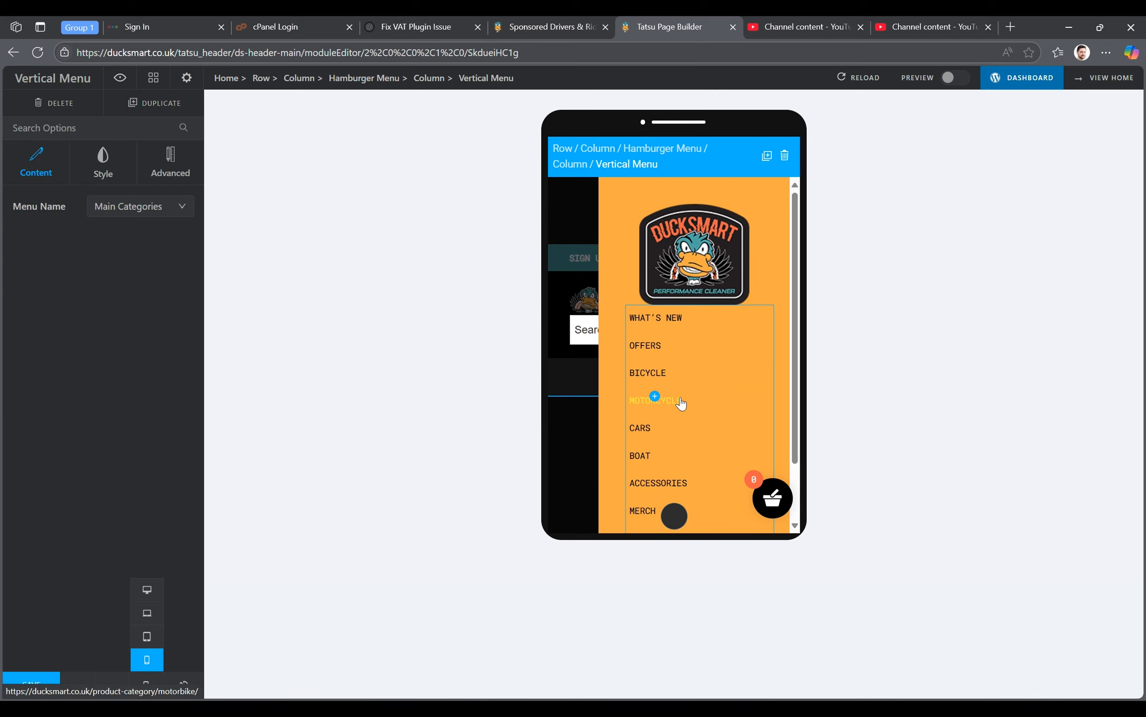
- Show the header's module tree and return the preview to the desktop layout
{"action": "left_click", "coordinate": [119, 78]}
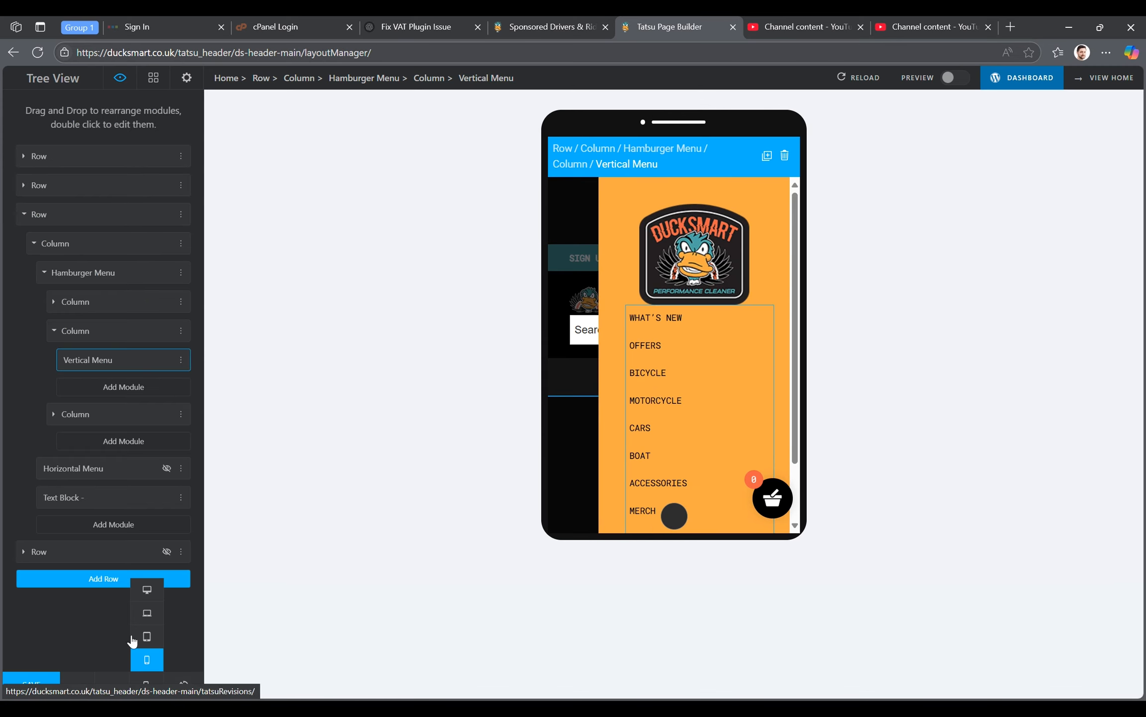
{"action": "left_click", "coordinate": [147, 590]}
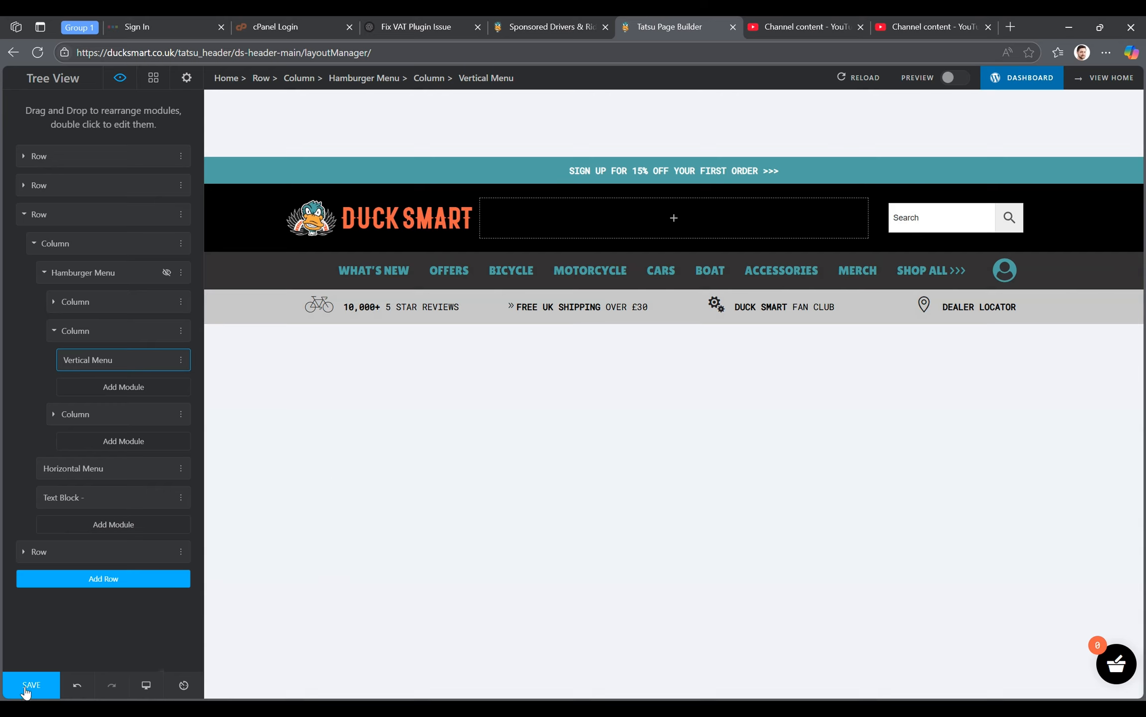
- Open the live Duck Smart home page and close the header builder's browser tab
{"action": "left_click", "coordinate": [1109, 78]}
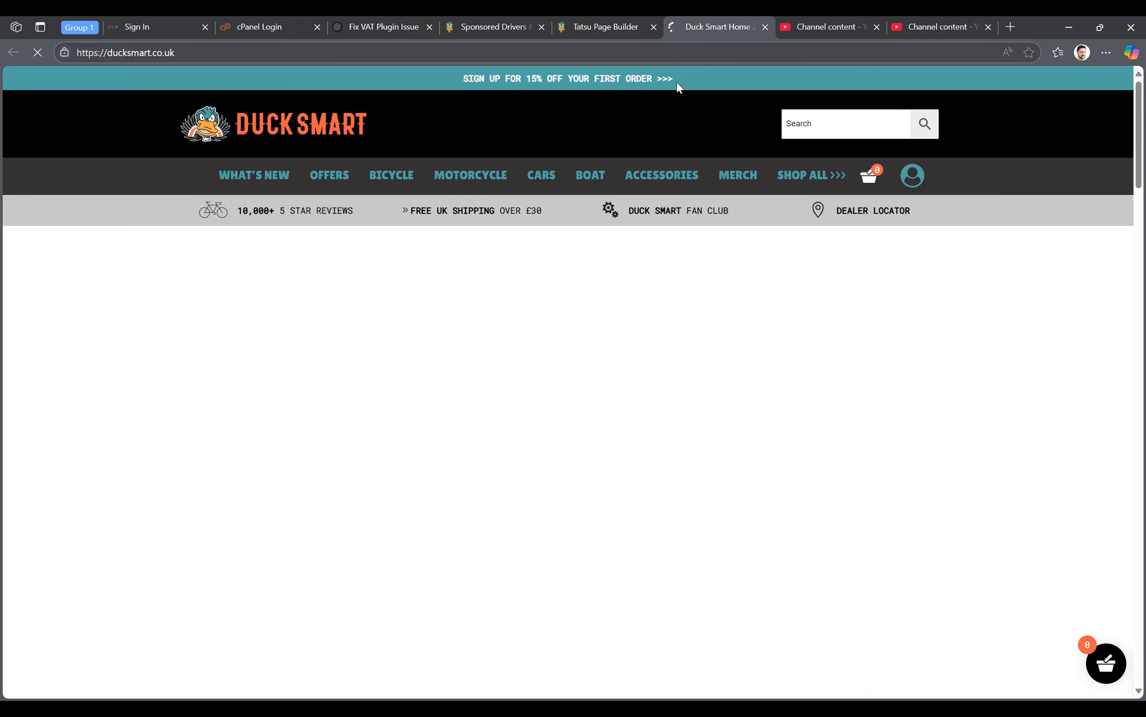
{"action": "left_click", "coordinate": [654, 27]}
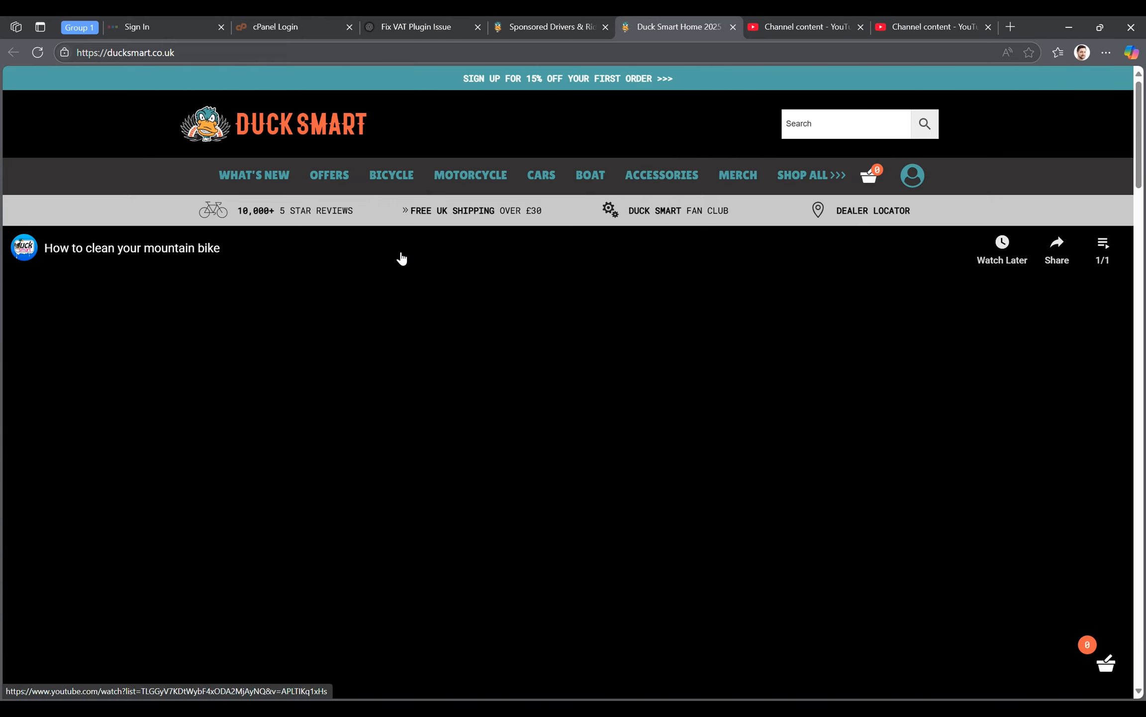
{"action": "scroll", "coordinate": [402, 259], "scroll_direction": "down", "scroll_amount": 3}
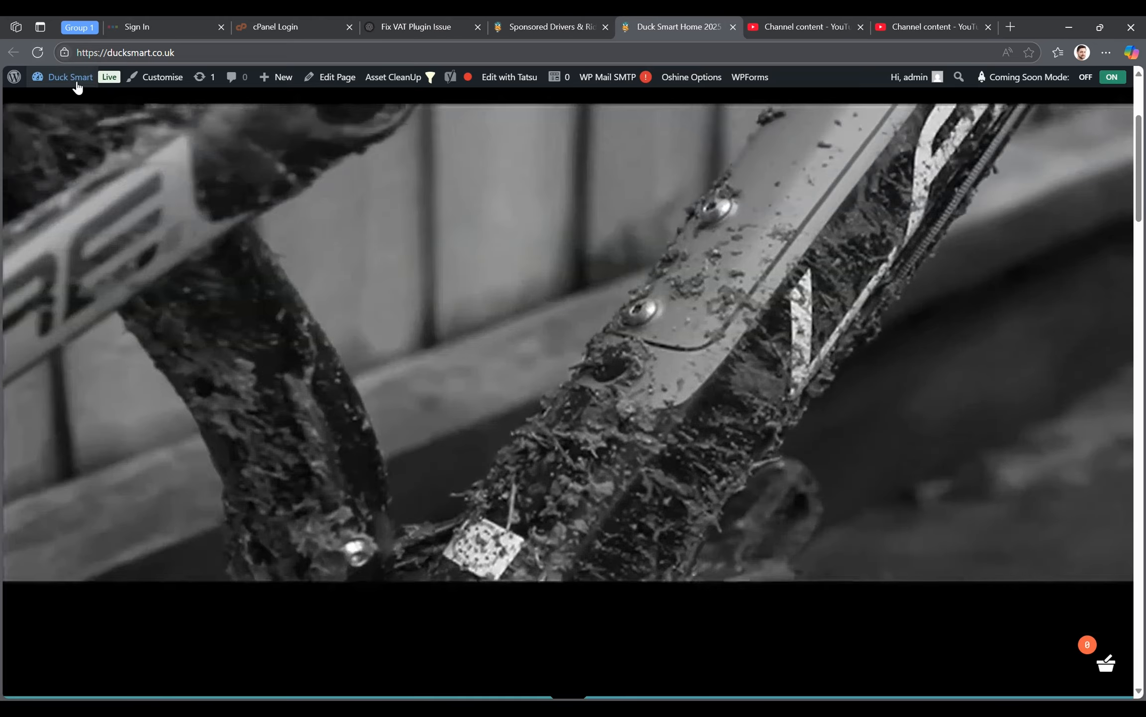
- Go to the WordPress dashboard and open the existing Footer from the Tatsu footers for editing
{"action": "mouse_move", "coordinate": [78, 85]}
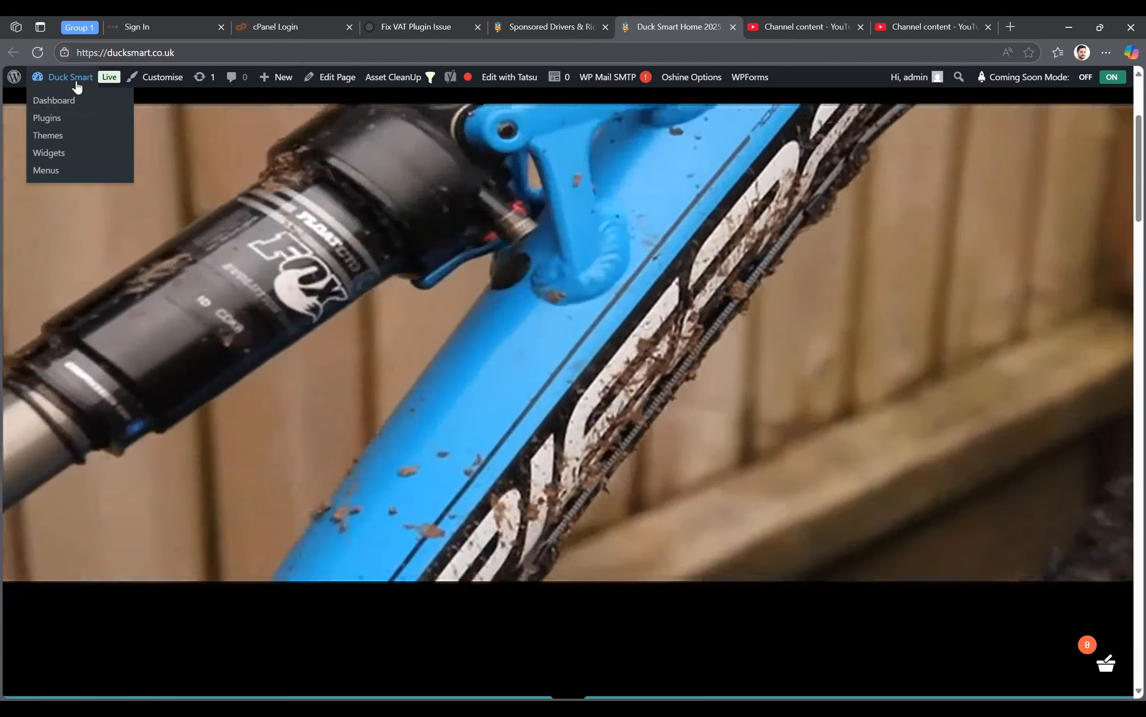
{"action": "left_click", "coordinate": [76, 83]}
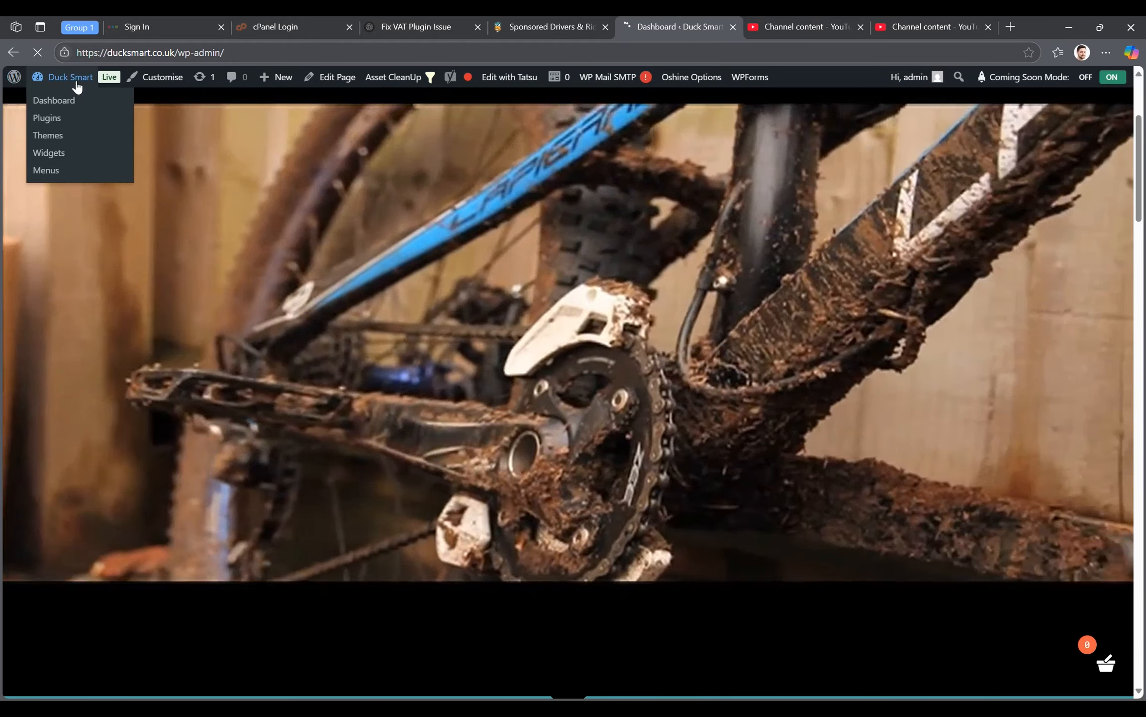
{"action": "scroll", "coordinate": [28, 428], "scroll_direction": "down", "scroll_amount": 5}
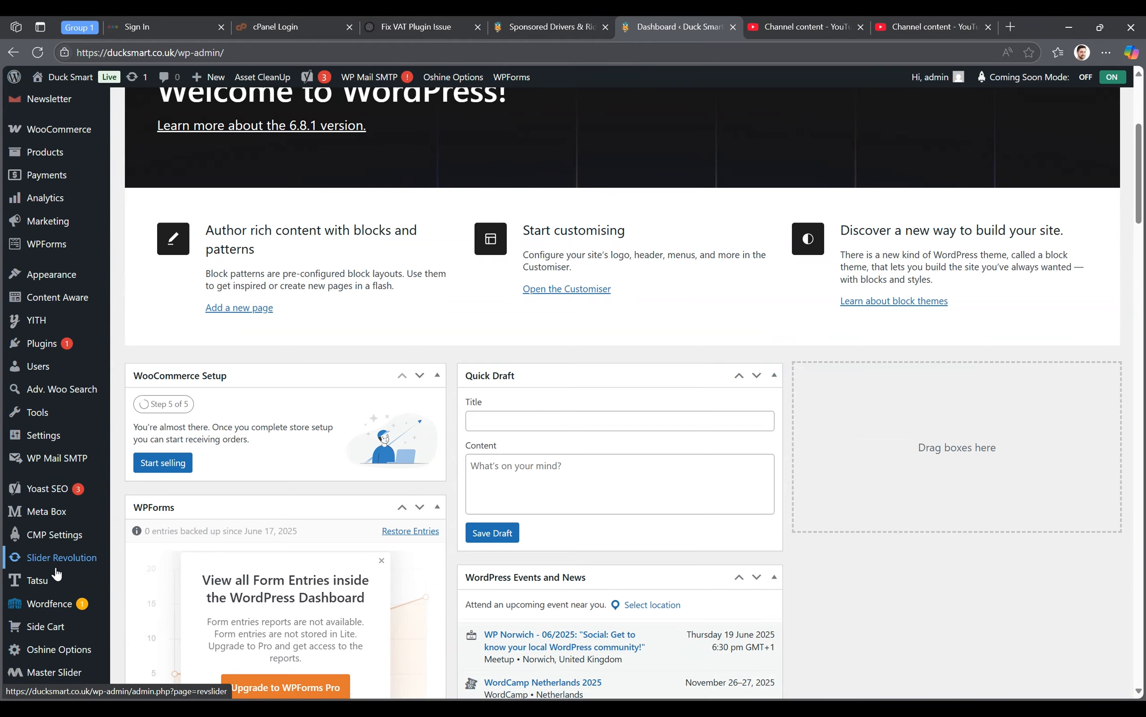
{"action": "mouse_move", "coordinate": [45, 583]}
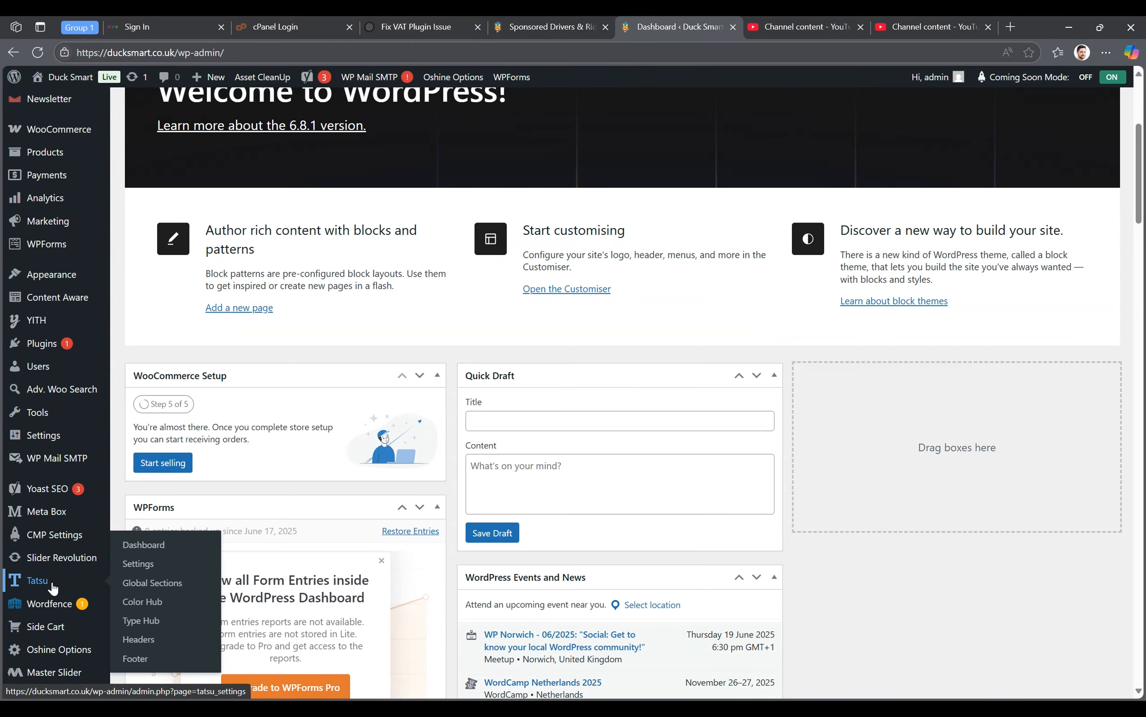
{"action": "left_click", "coordinate": [142, 660]}
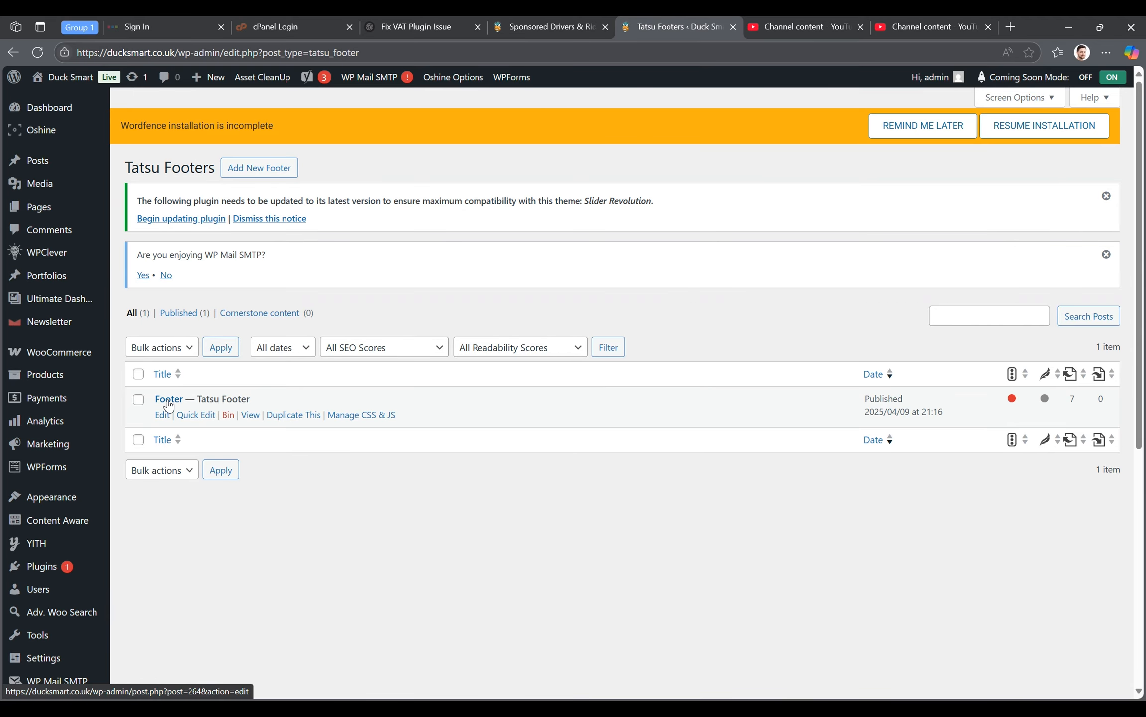
{"action": "left_click", "coordinate": [168, 404]}
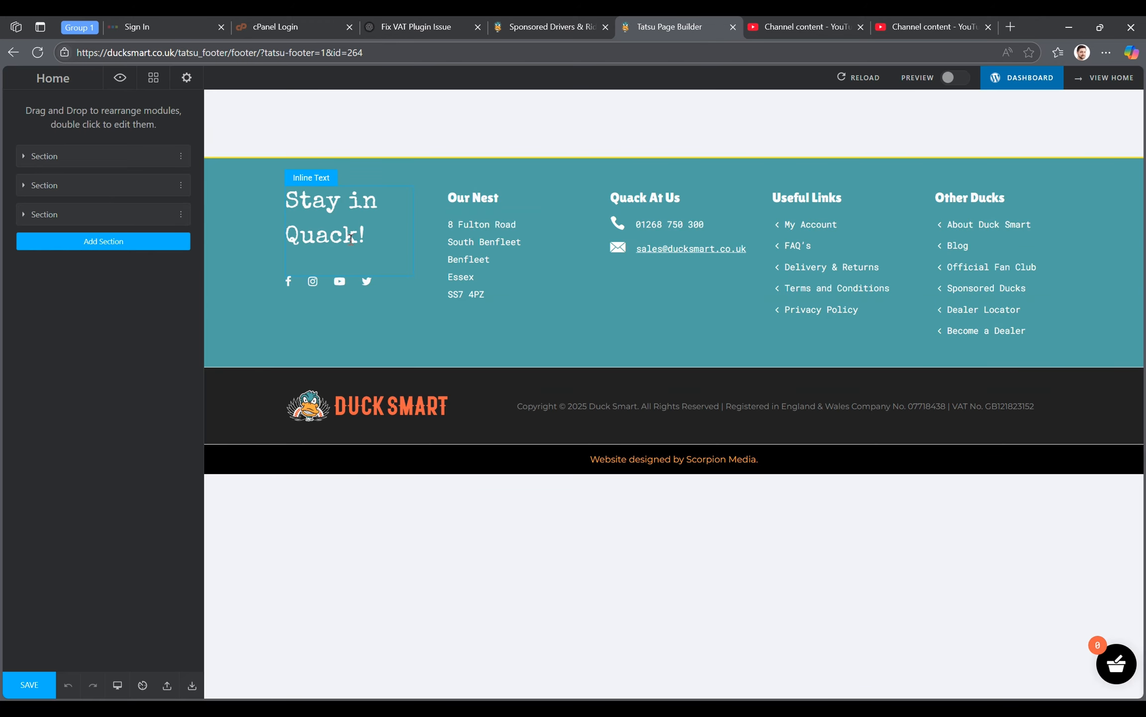
- Inspect the footer's "Stay in Quack!" text and the social icon group beneath it
{"action": "double_click", "coordinate": [335, 200]}
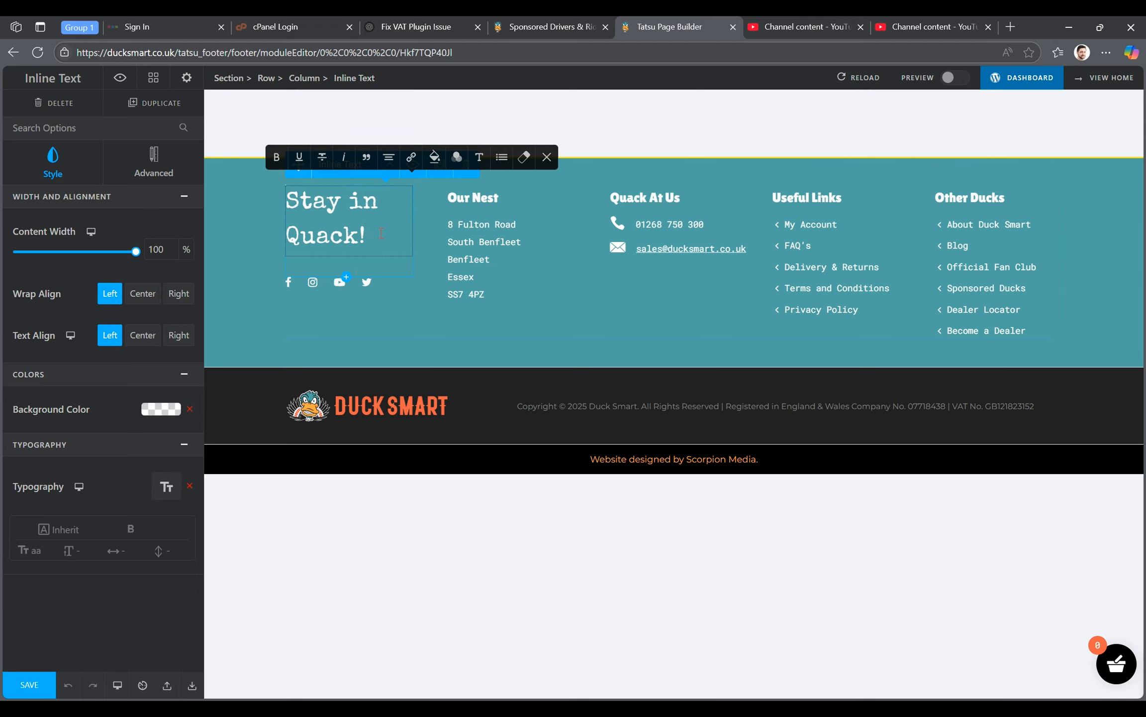
{"action": "left_click", "coordinate": [381, 233]}
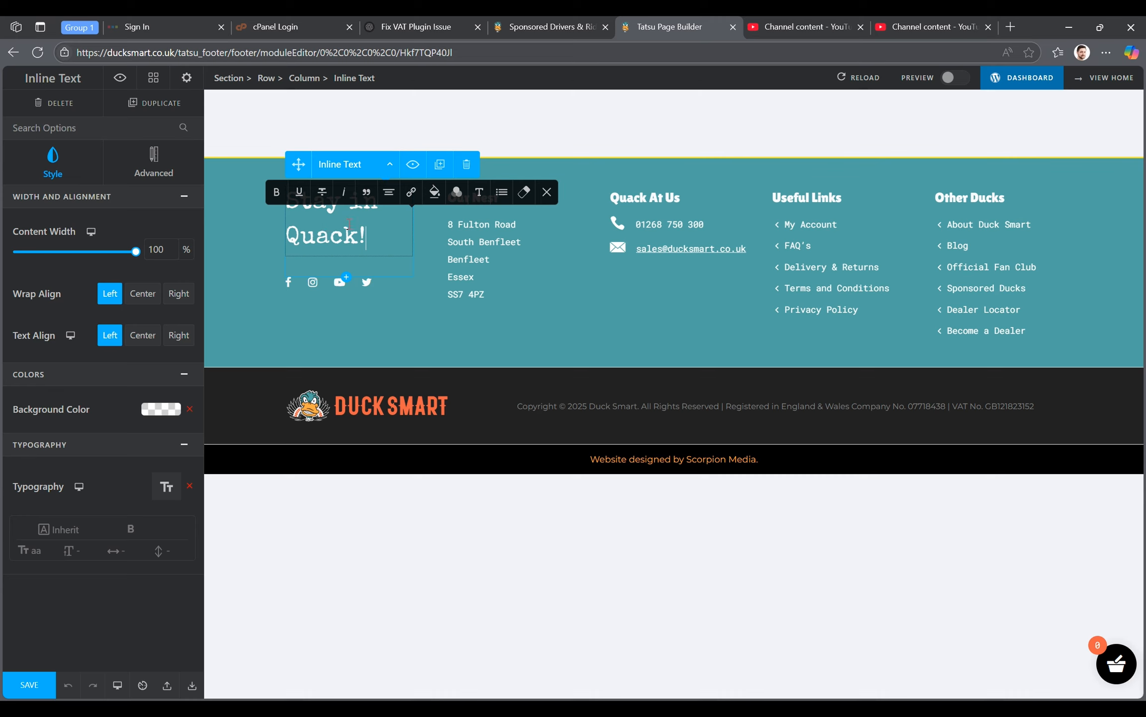
{"action": "left_click", "coordinate": [294, 290]}
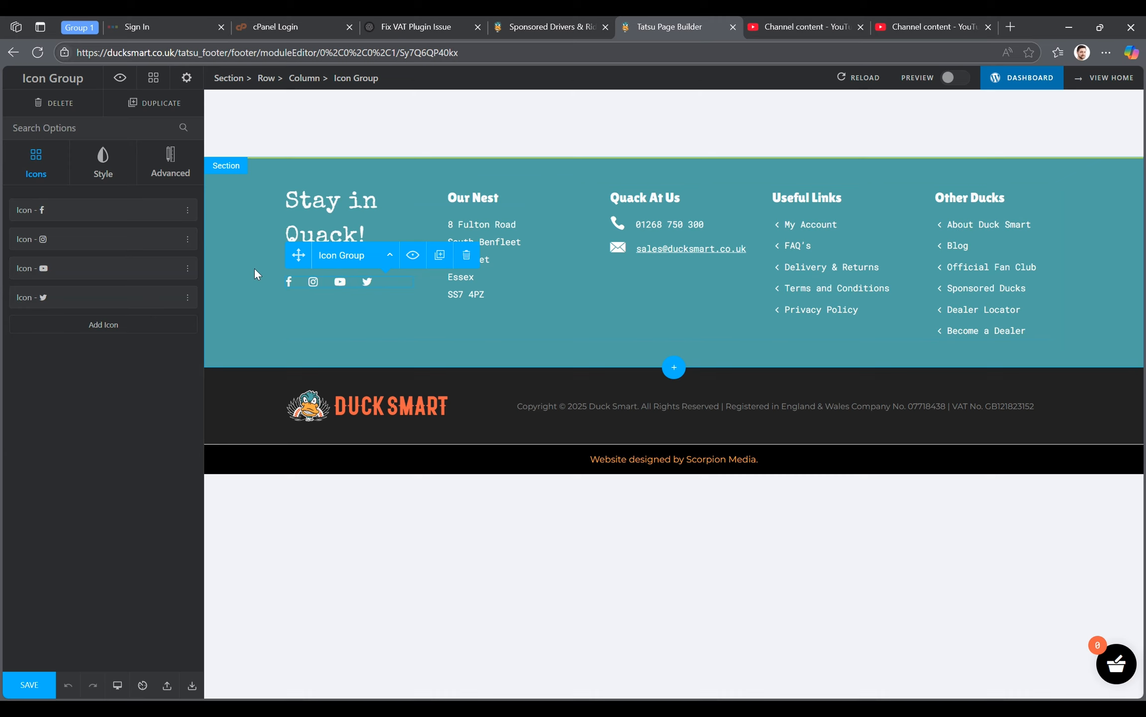
- Inspect the link settings of the Facebook and Instagram icons in the footer's icon group
{"action": "left_click", "coordinate": [144, 213]}
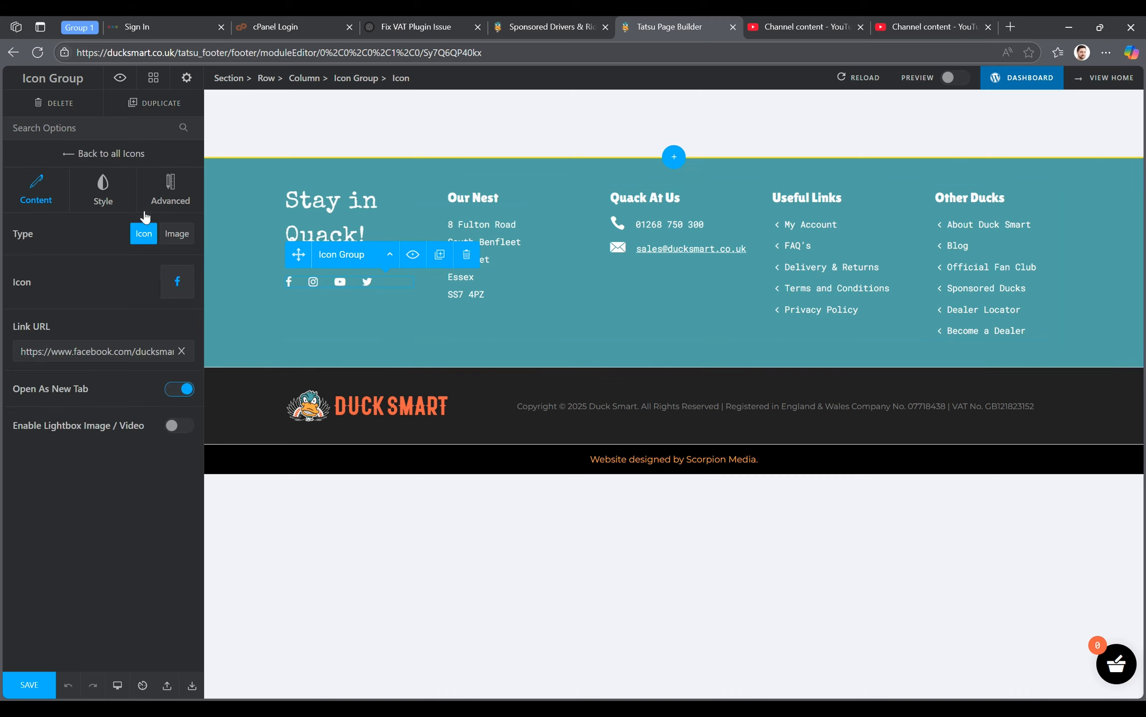
{"action": "left_click", "coordinate": [150, 352]}
{"action": "left_click_drag", "start_coordinate": [20, 351], "coordinate": [193, 351]}
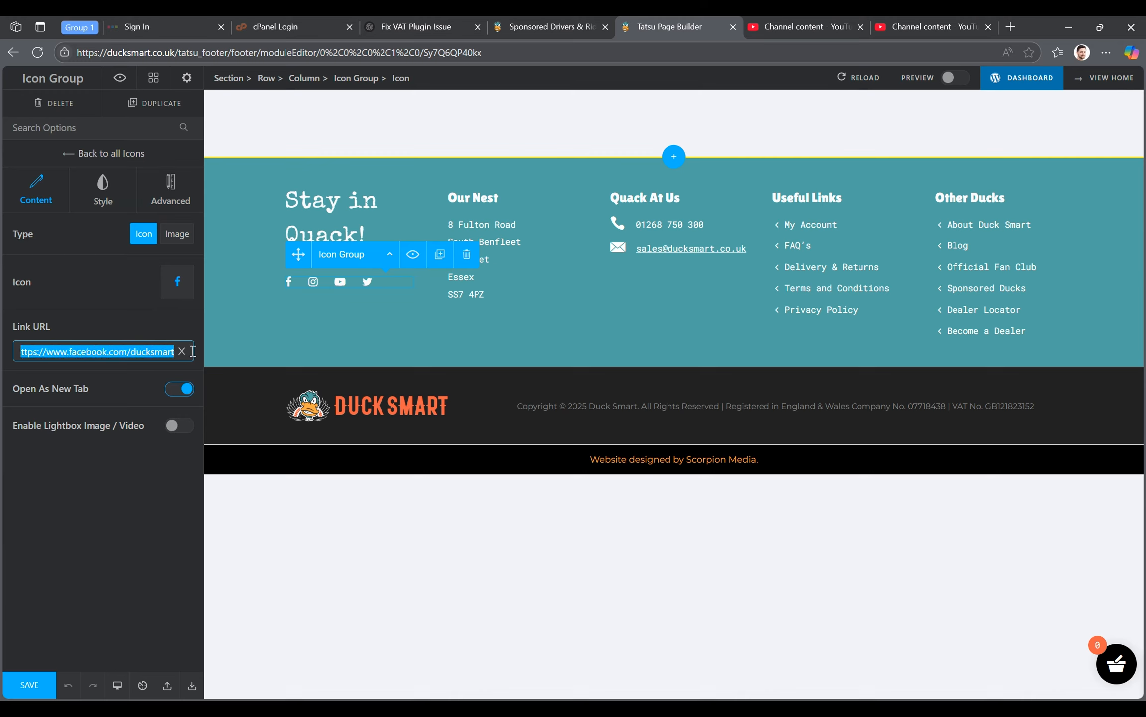
{"action": "left_click", "coordinate": [103, 325]}
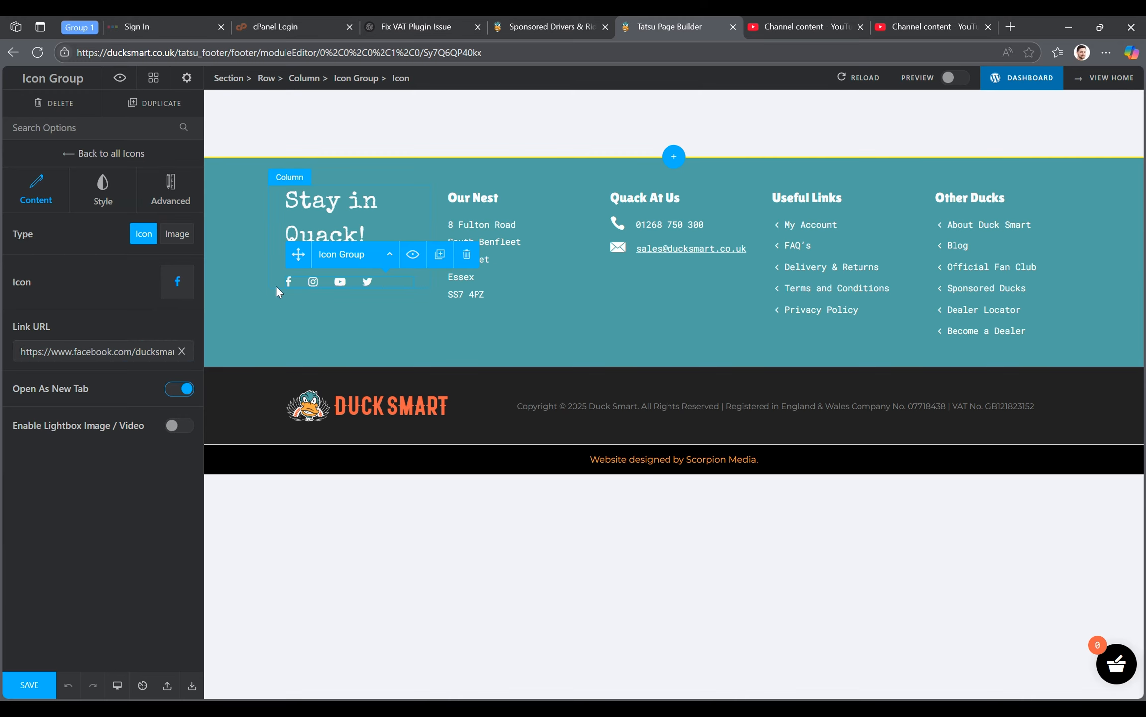
{"action": "left_click", "coordinate": [97, 153]}
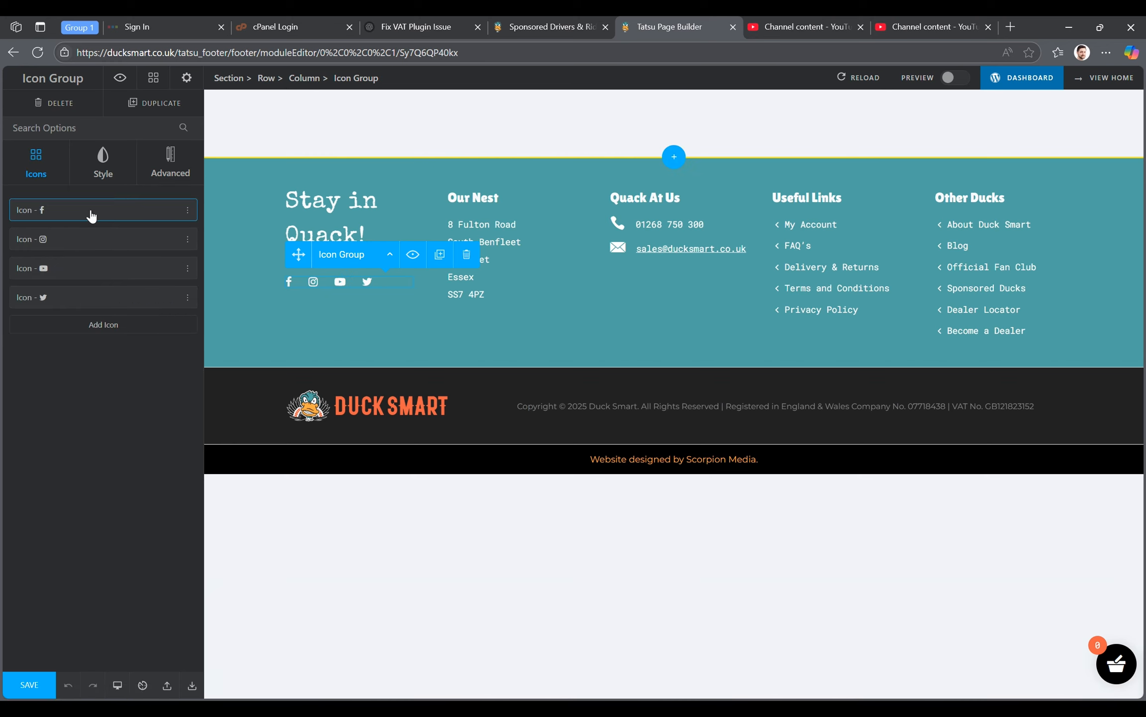
{"action": "left_click", "coordinate": [97, 241]}
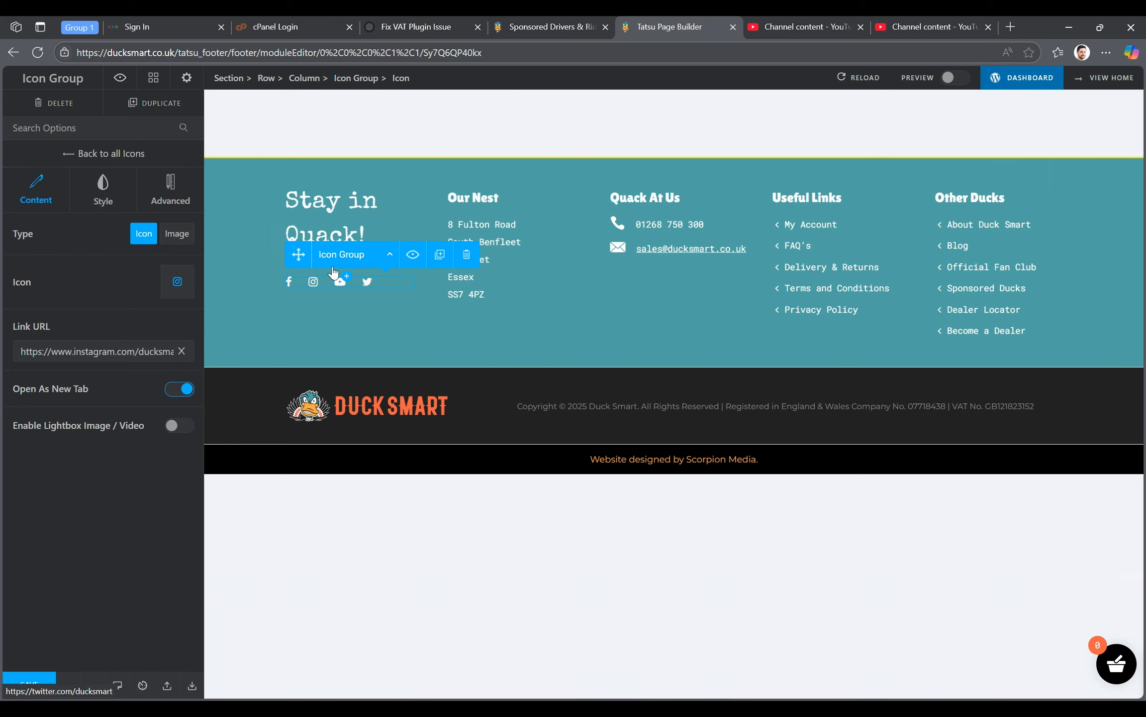
{"action": "left_click", "coordinate": [89, 153]}
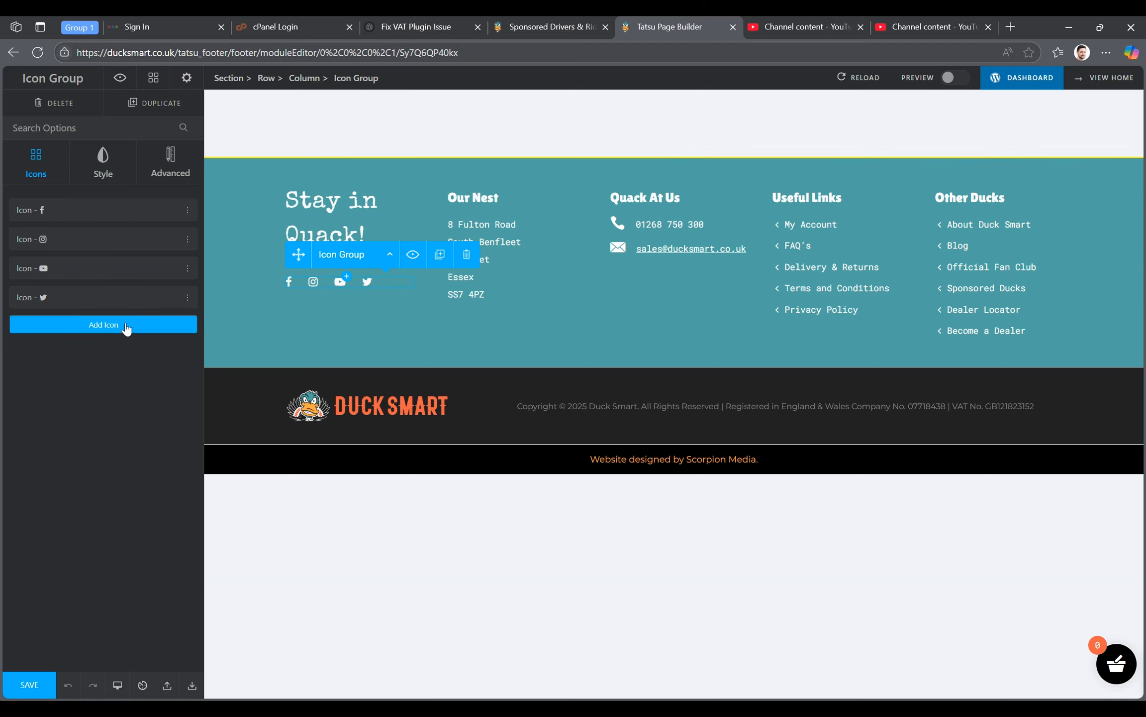
- Duplicate the Twitter icon in the footer's icon group and change the copy to the LinkedIn "in" icon, searching for "link"
{"action": "left_click", "coordinate": [187, 298]}
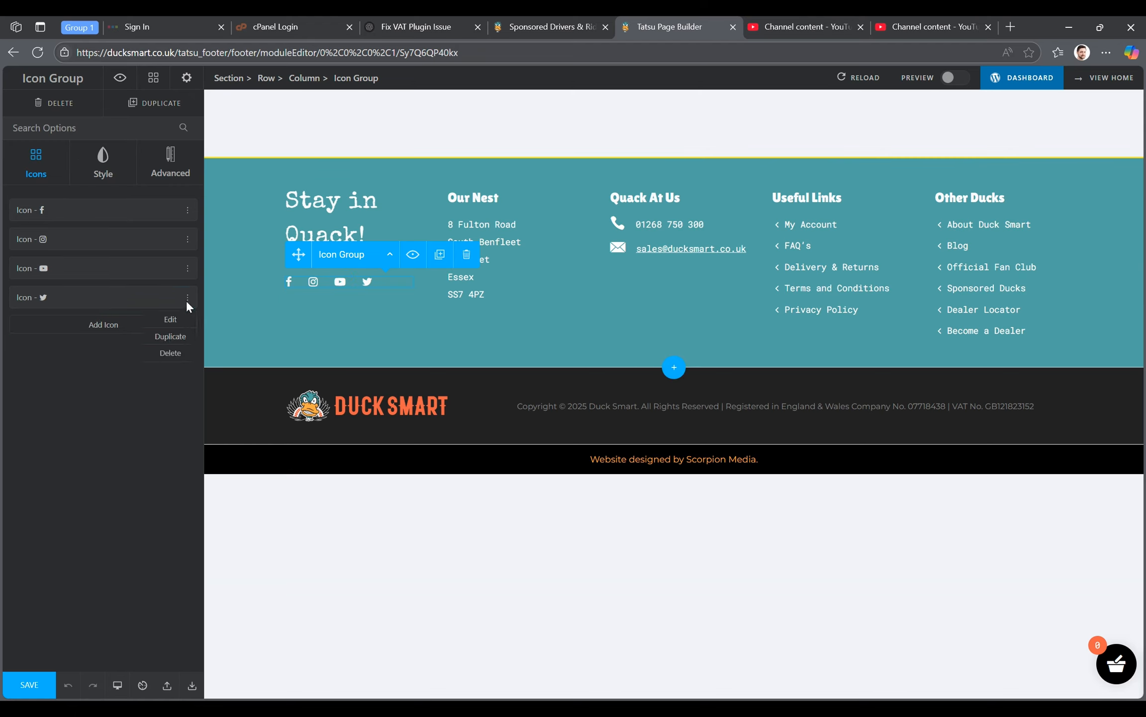
{"action": "left_click", "coordinate": [170, 337]}
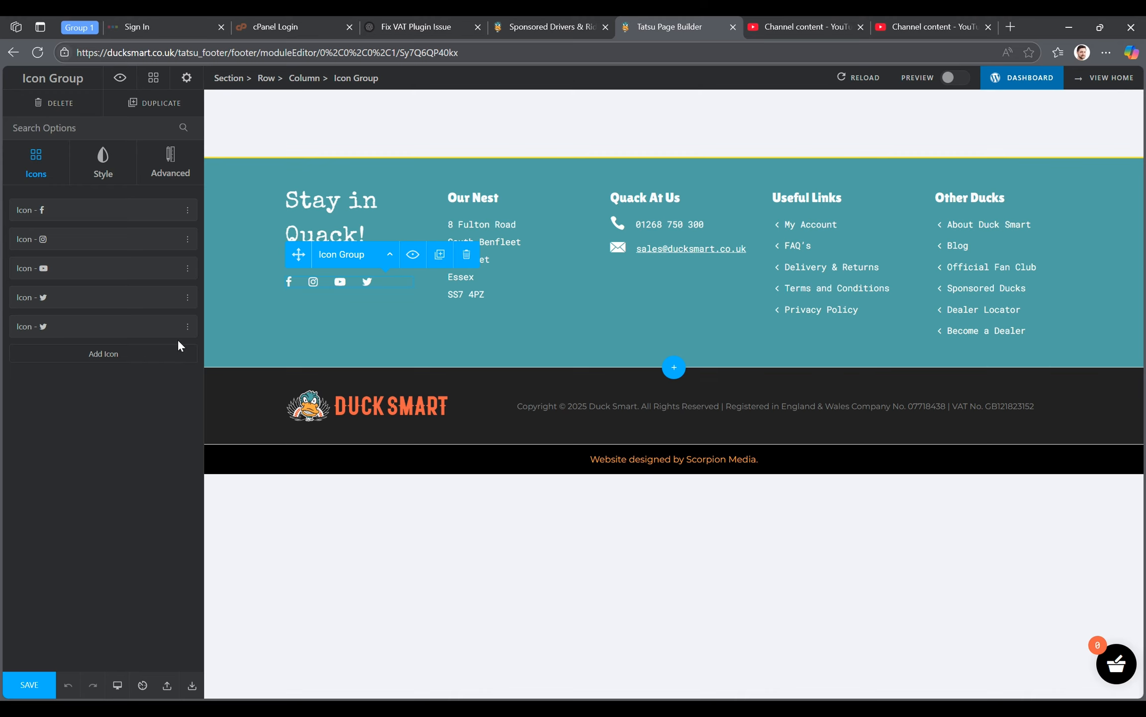
{"action": "left_click", "coordinate": [112, 338]}
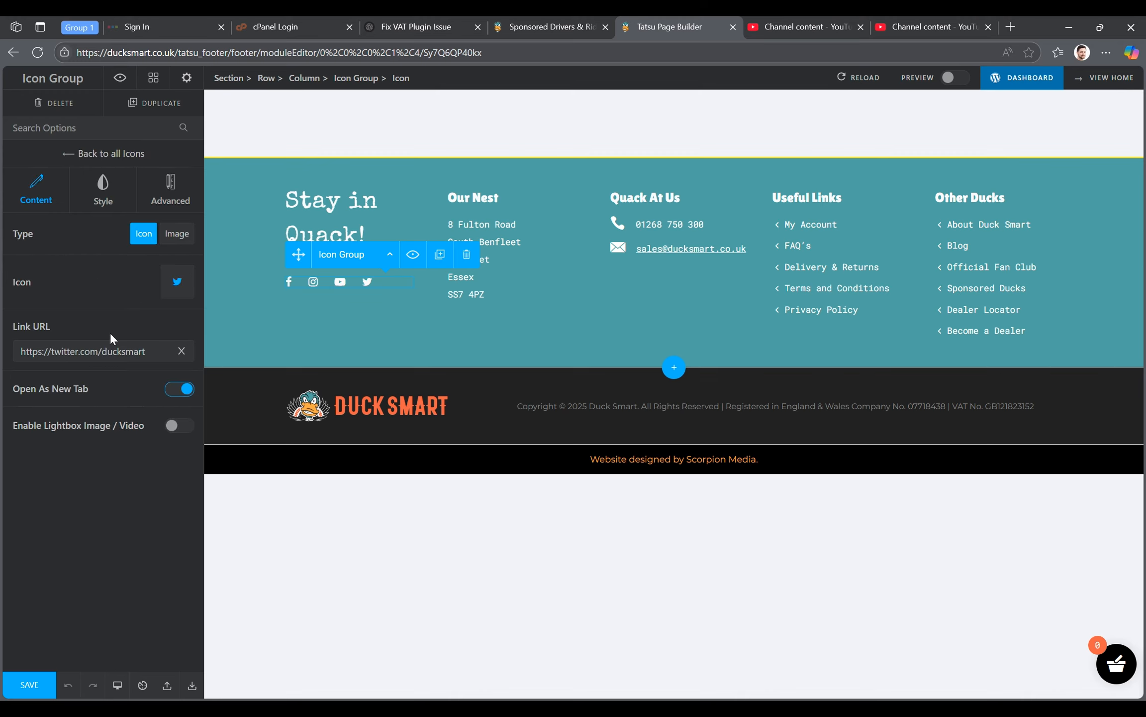
{"action": "left_click", "coordinate": [178, 284]}
{"action": "type", "text": "link"}
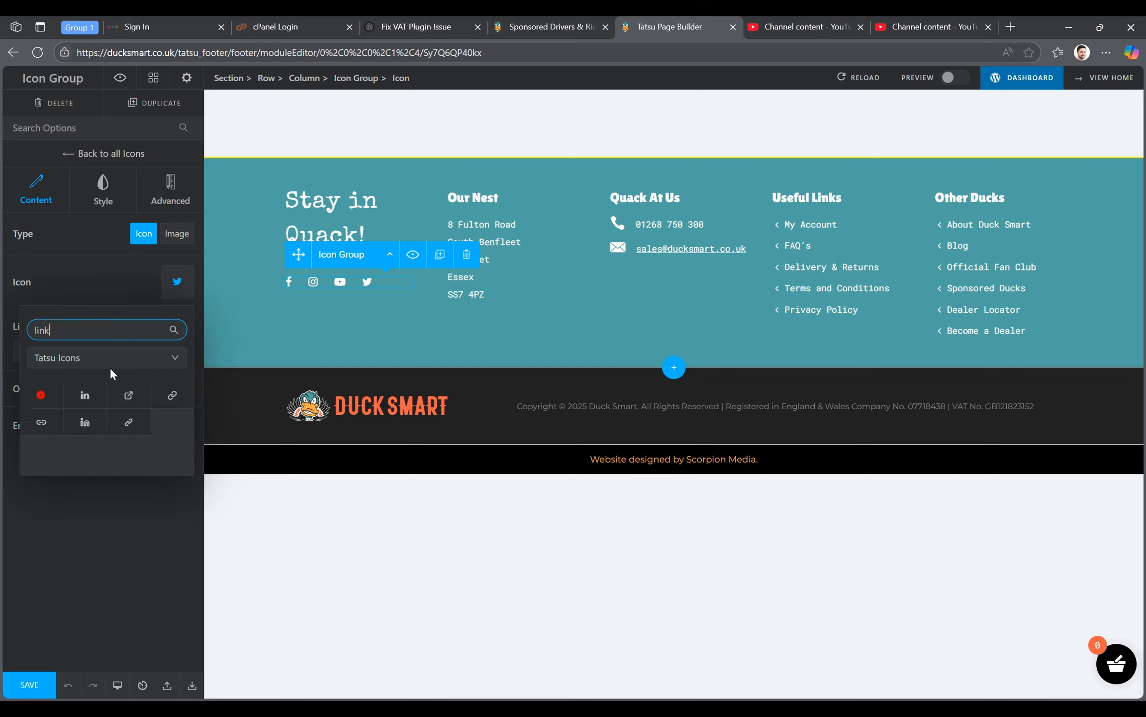
{"action": "left_click", "coordinate": [98, 395]}
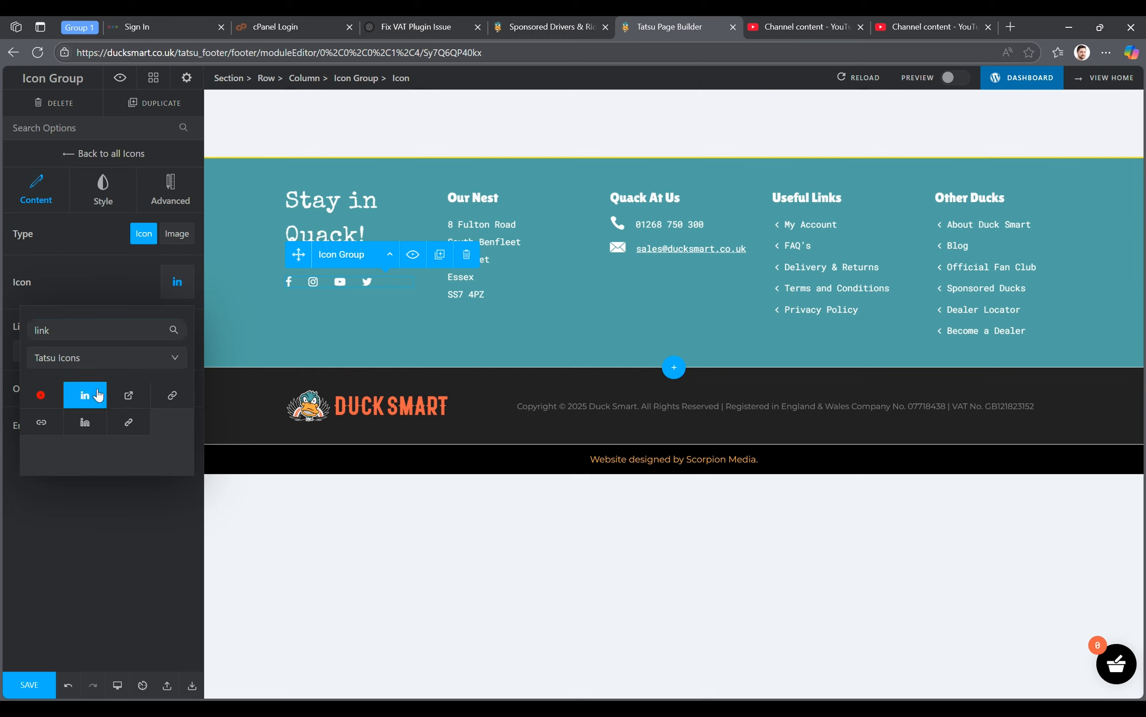
{"action": "left_click", "coordinate": [117, 294]}
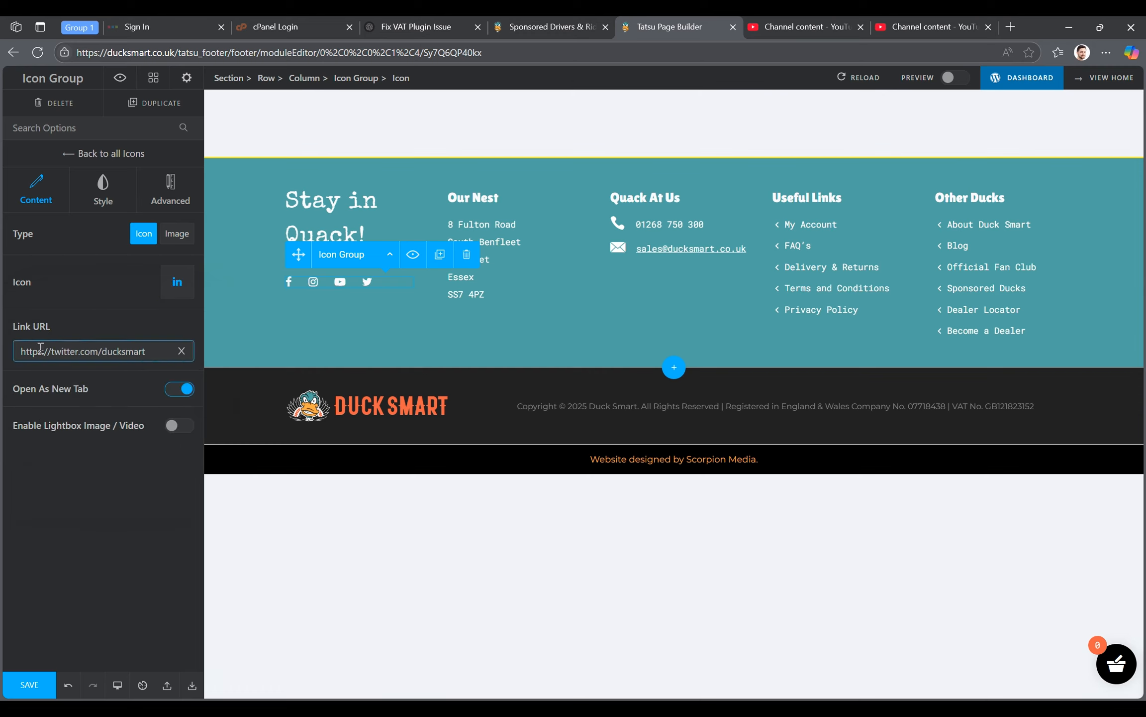
{"action": "left_click_drag", "start_coordinate": [52, 352], "coordinate": [302, 362]}
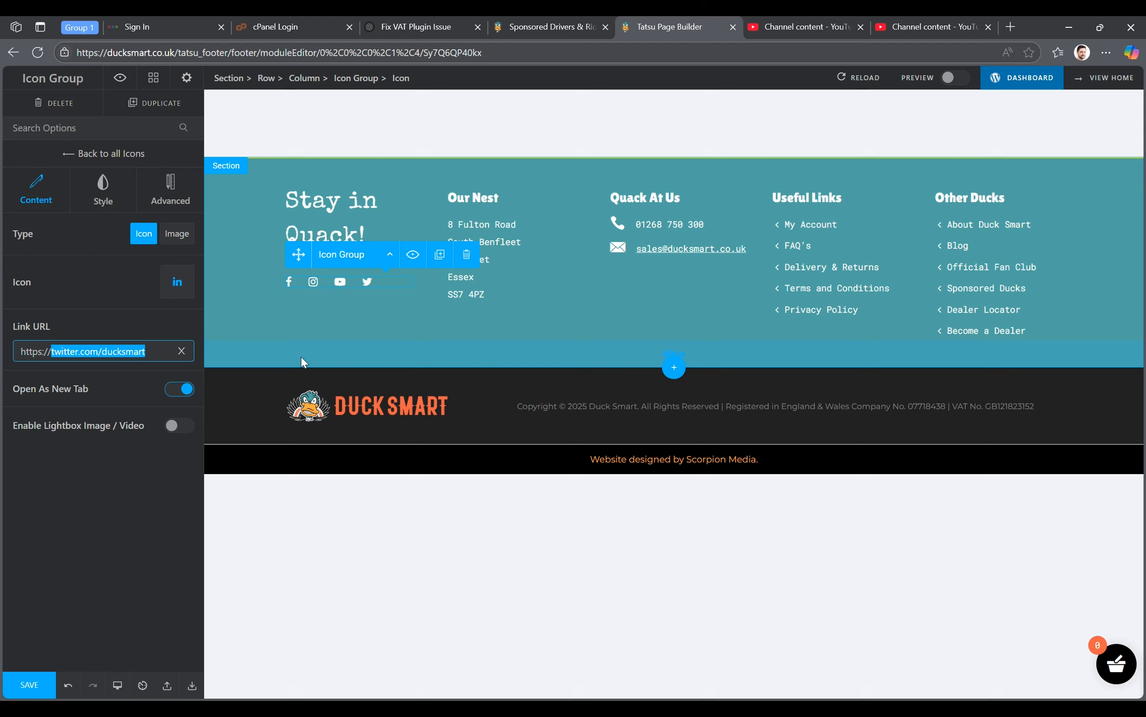
{"action": "type", "text": "linkedin.com/duck"}
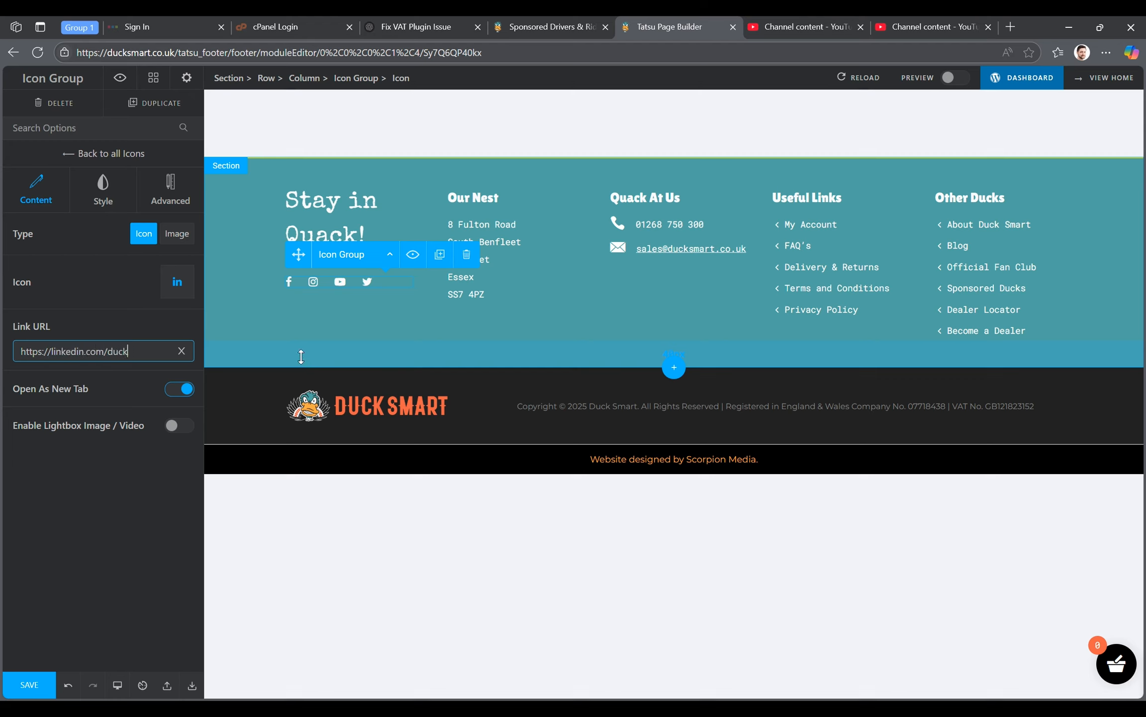
{"action": "type", "text": "smart"}
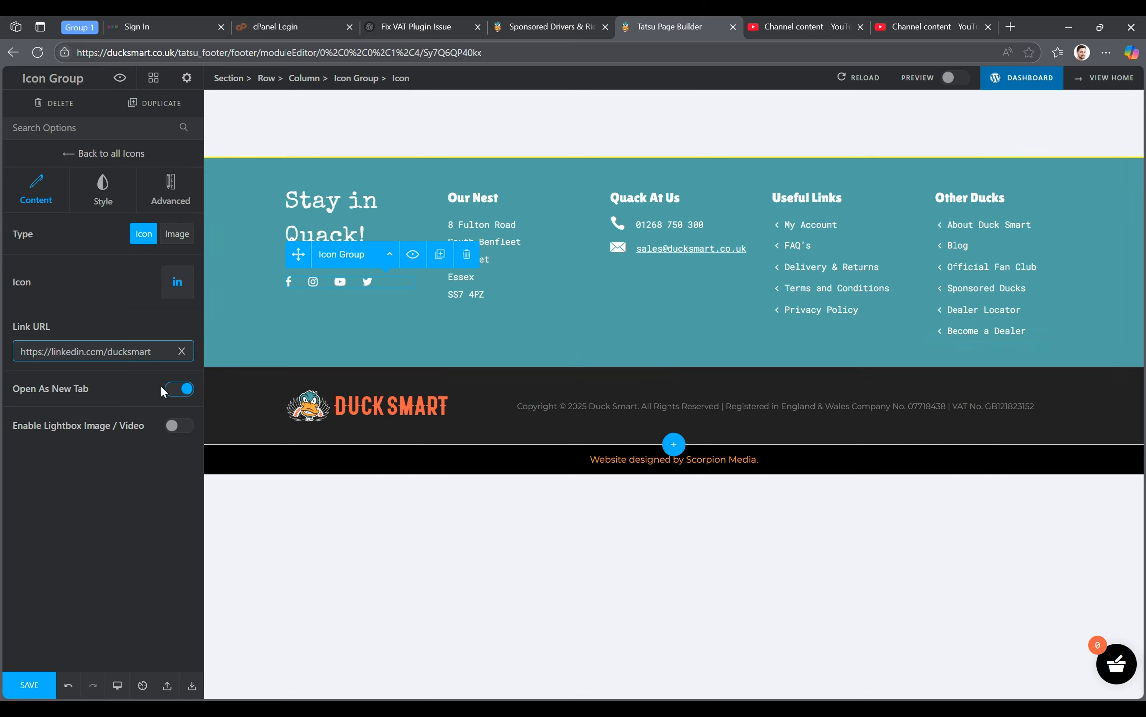
{"action": "left_click", "coordinate": [99, 522]}
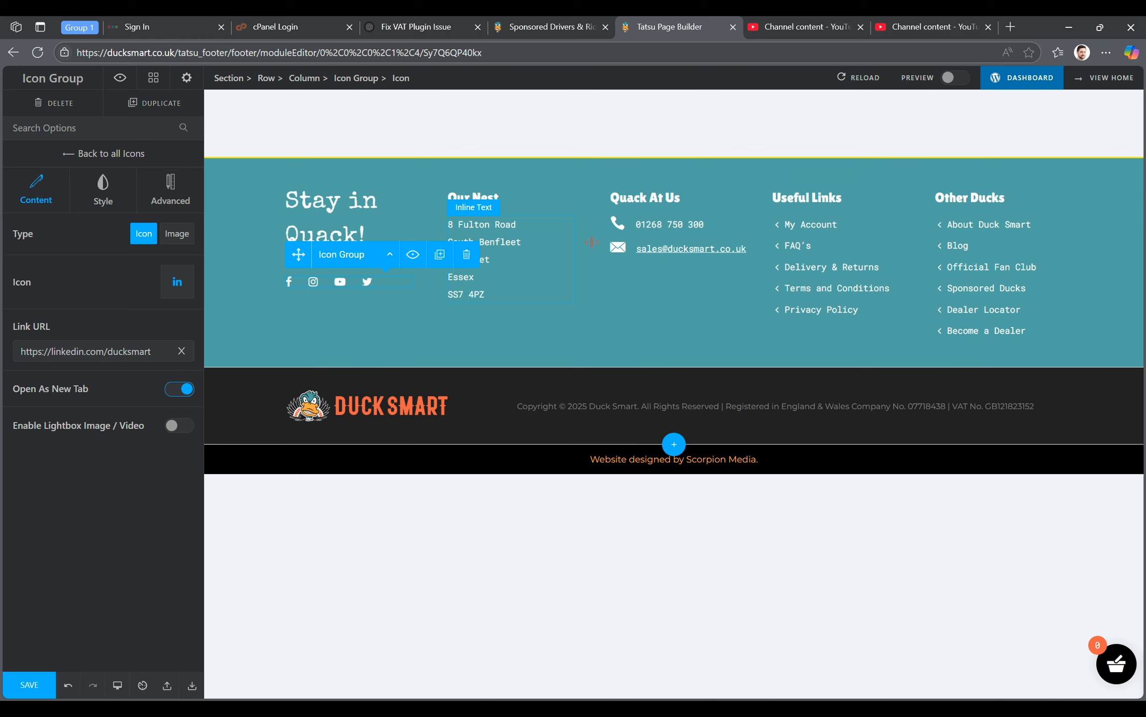
{"action": "left_click", "coordinate": [38, 684]}
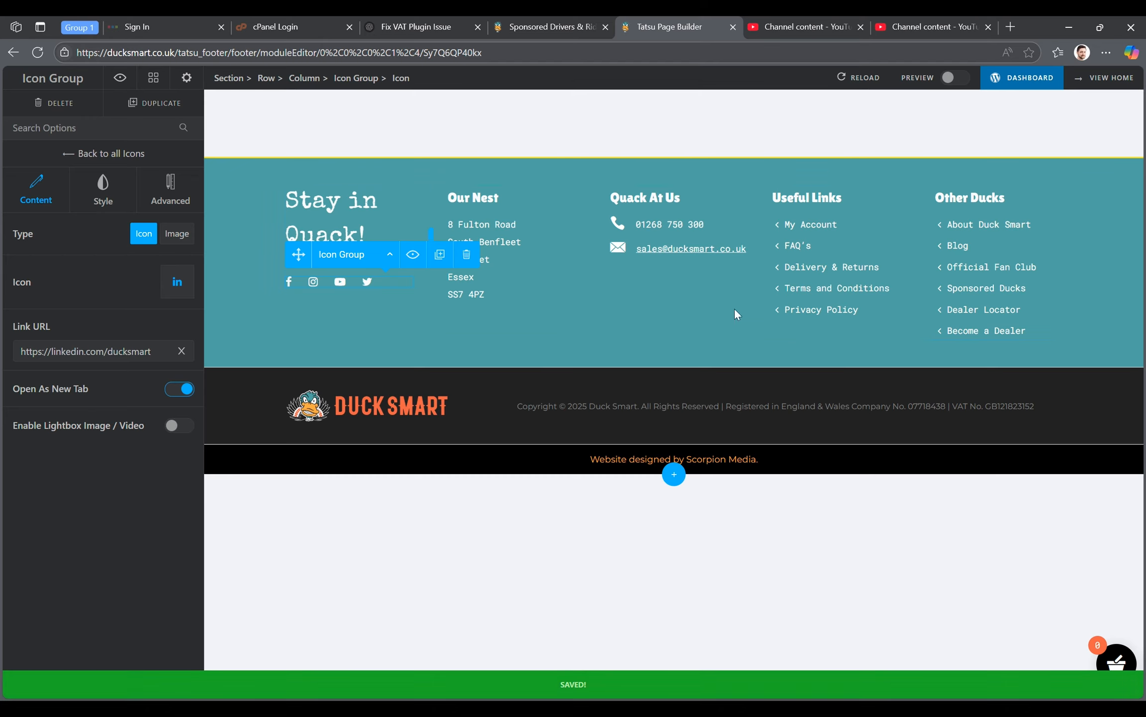
- Open the live Duck Smart home page and check the new LinkedIn icon and its link in the footer
{"action": "left_click", "coordinate": [1113, 79]}
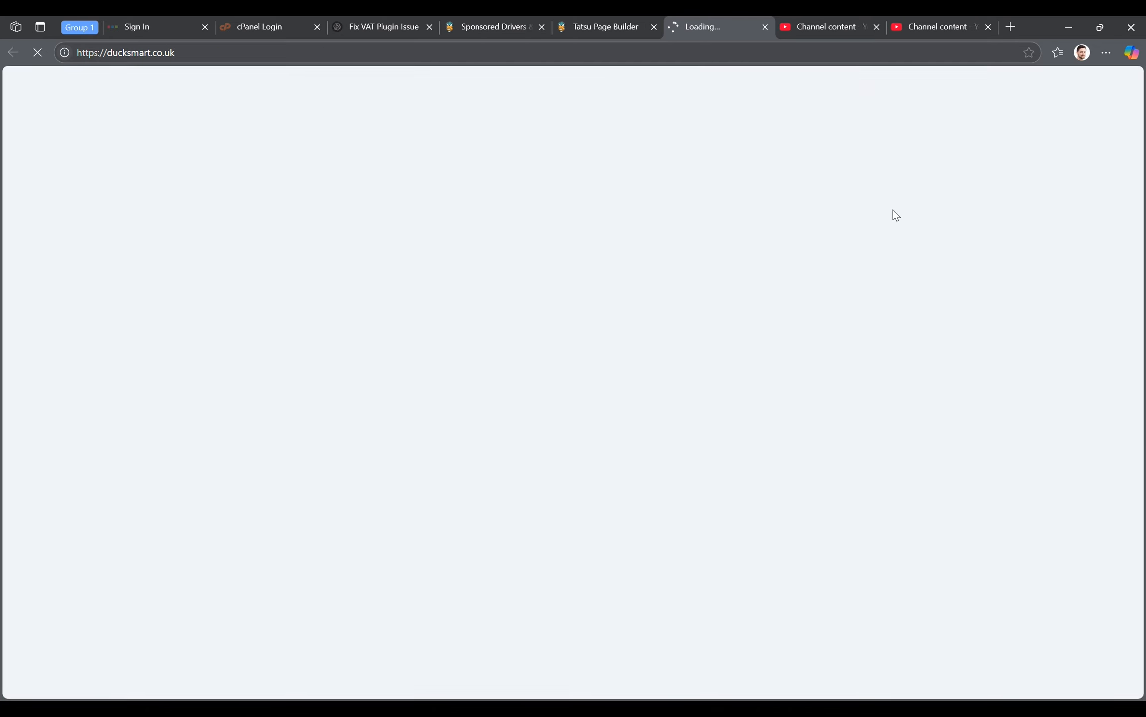
{"action": "scroll", "coordinate": [893, 209], "scroll_direction": "down", "scroll_amount": 20}
{"action": "scroll", "coordinate": [893, 213], "scroll_direction": "down", "scroll_amount": 15}
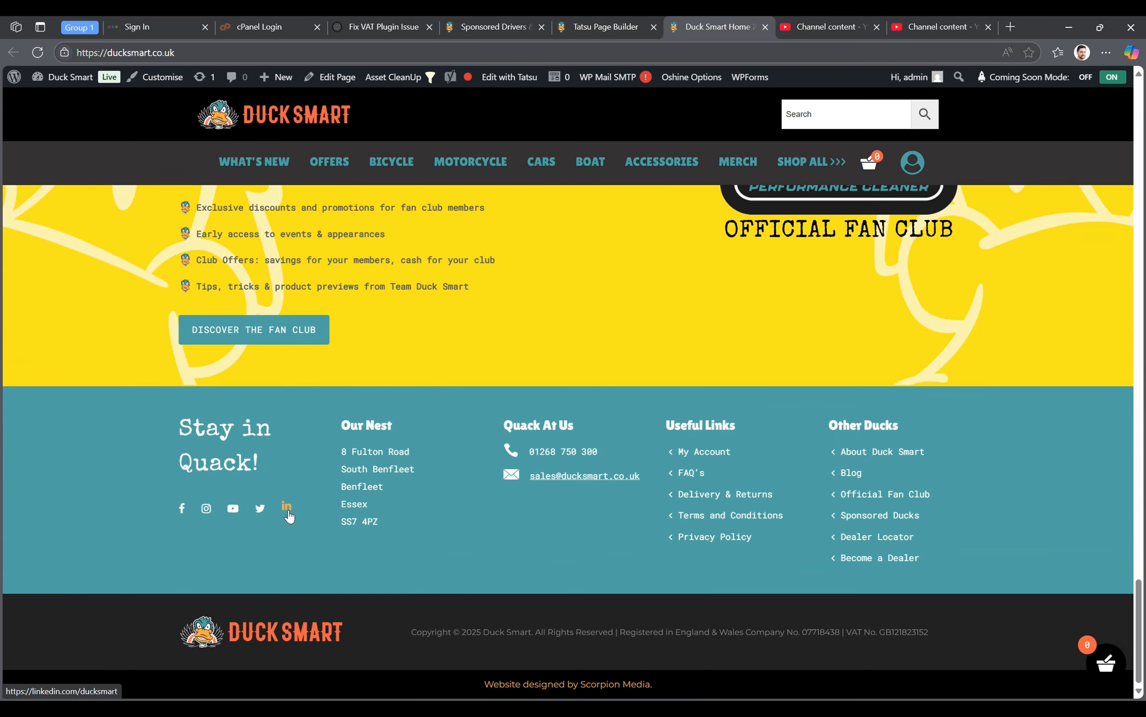
- Return to the footer in the page builder and delete the LinkedIn icon from the icon group
{"action": "left_click", "coordinate": [614, 27]}
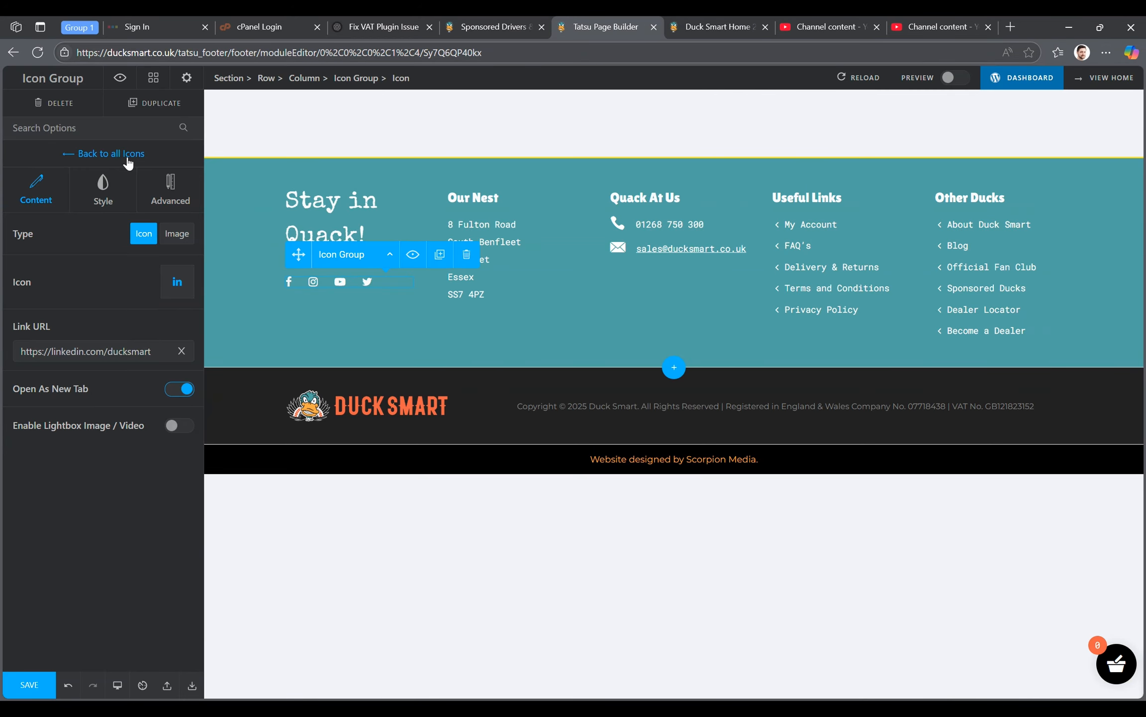
{"action": "left_click", "coordinate": [72, 153]}
{"action": "left_click", "coordinate": [187, 326]}
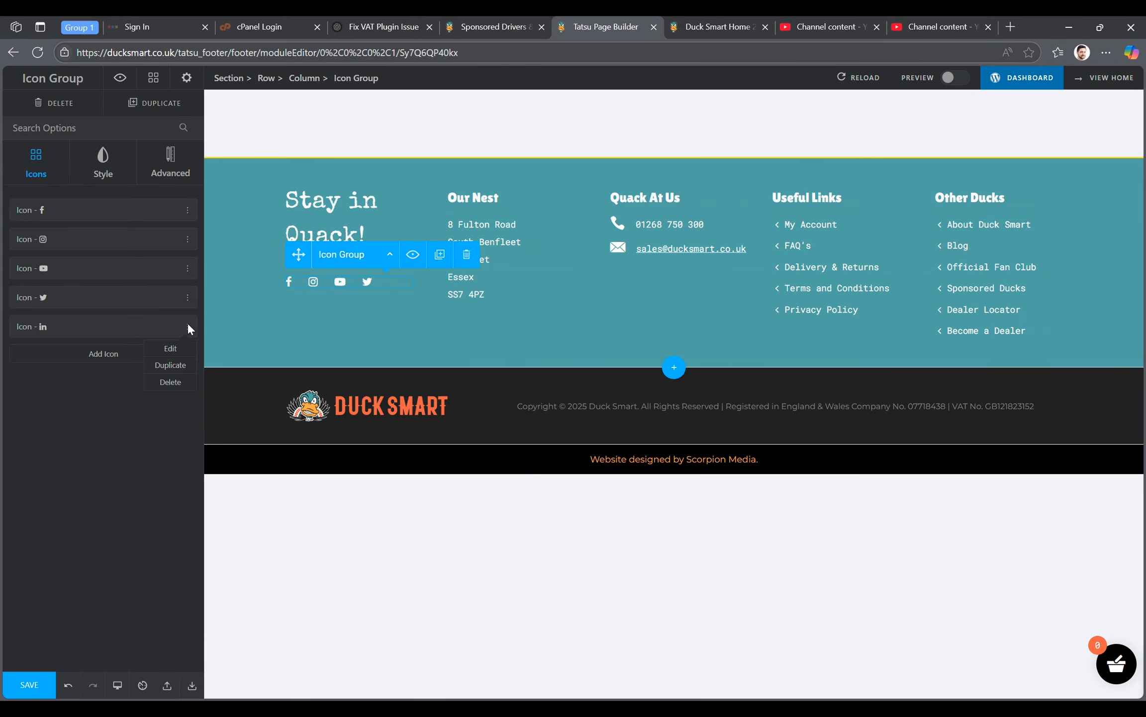
{"action": "left_click", "coordinate": [169, 382]}
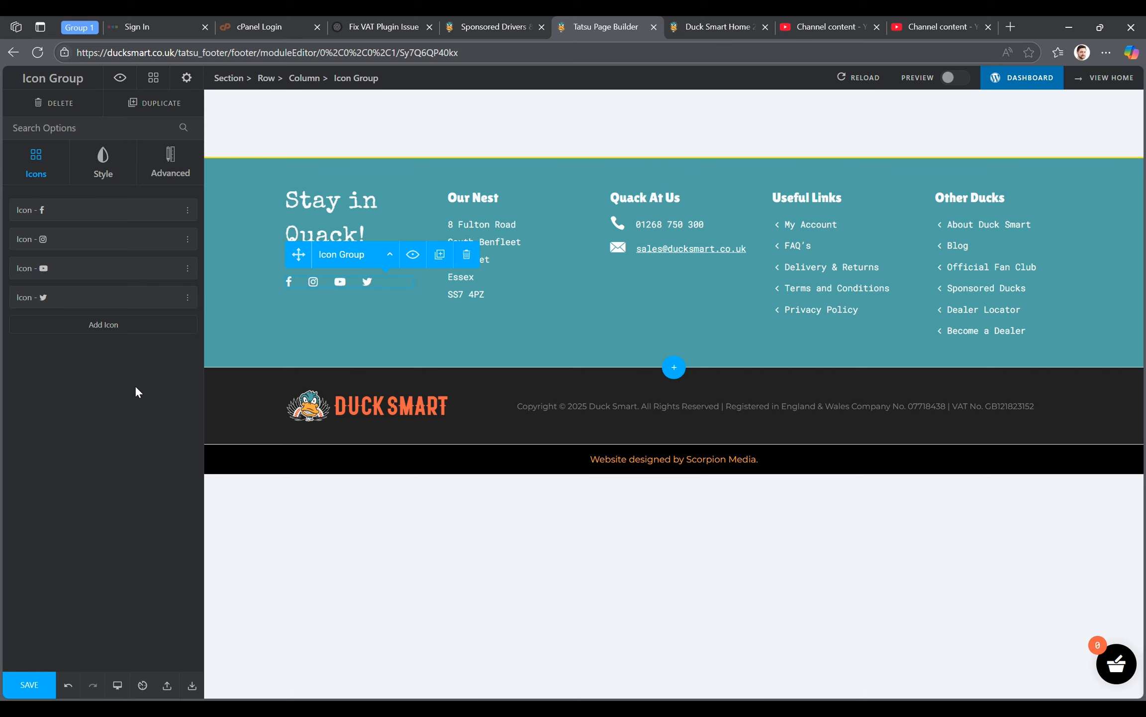
- Inspect the editable address text under the footer's "Our Nest" heading
{"action": "left_click", "coordinate": [490, 243]}
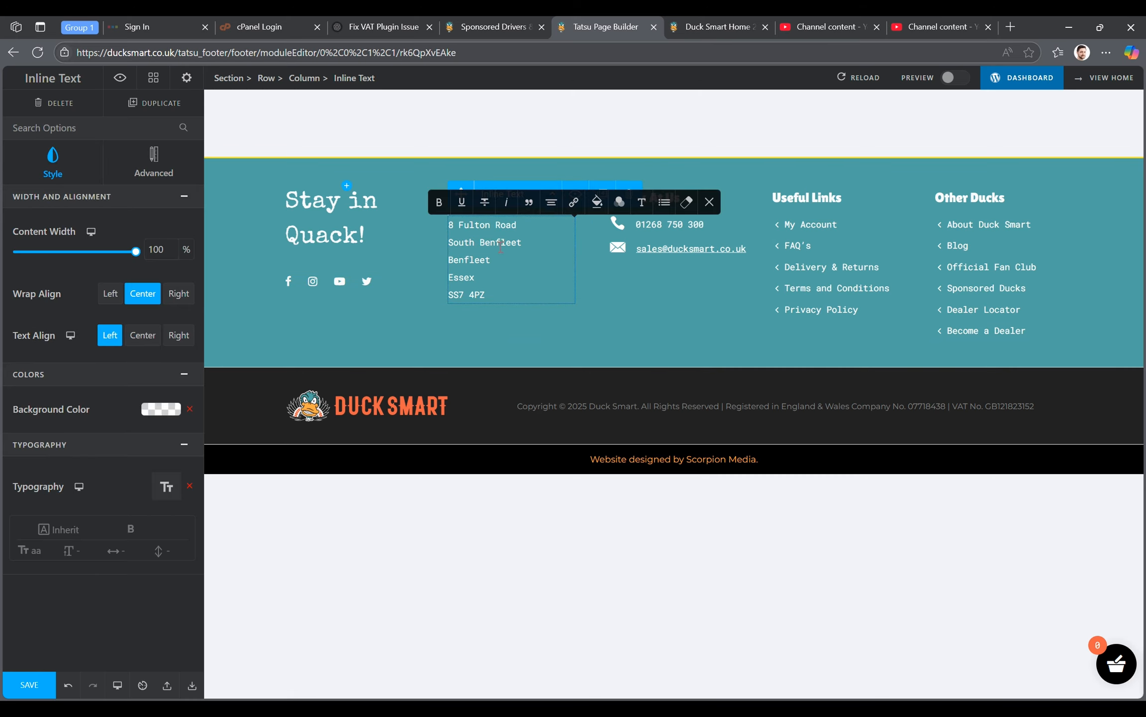
{"action": "left_click_drag", "start_coordinate": [497, 292], "coordinate": [459, 230]}
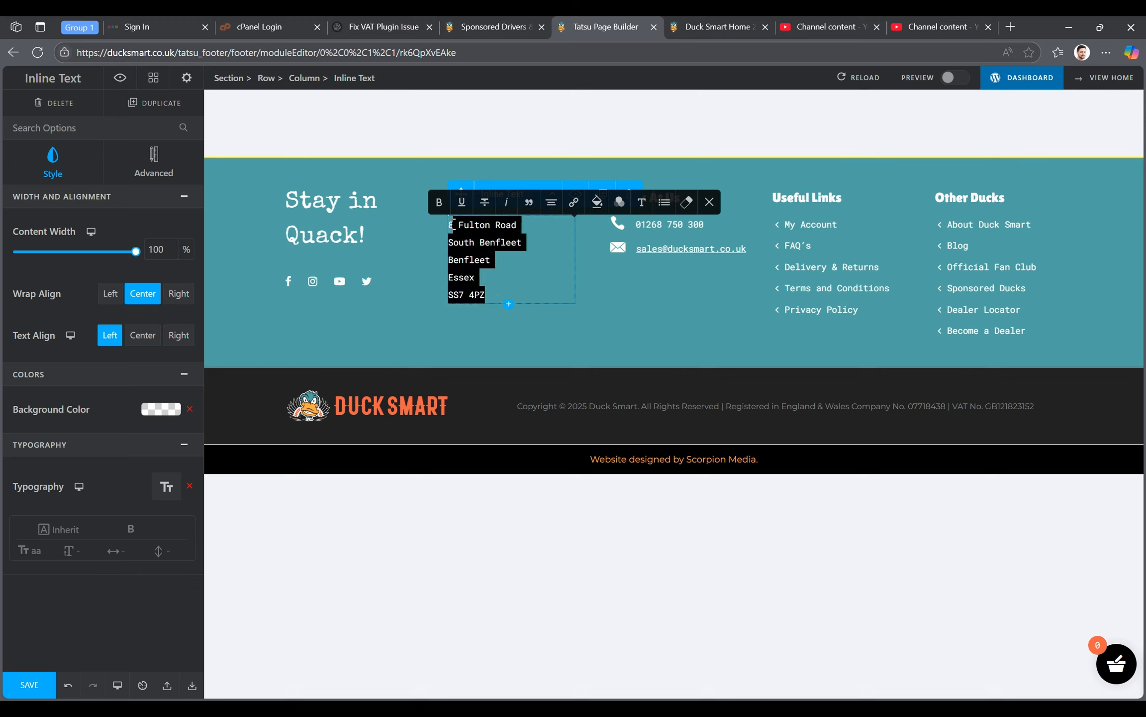
{"action": "left_click", "coordinate": [496, 242]}
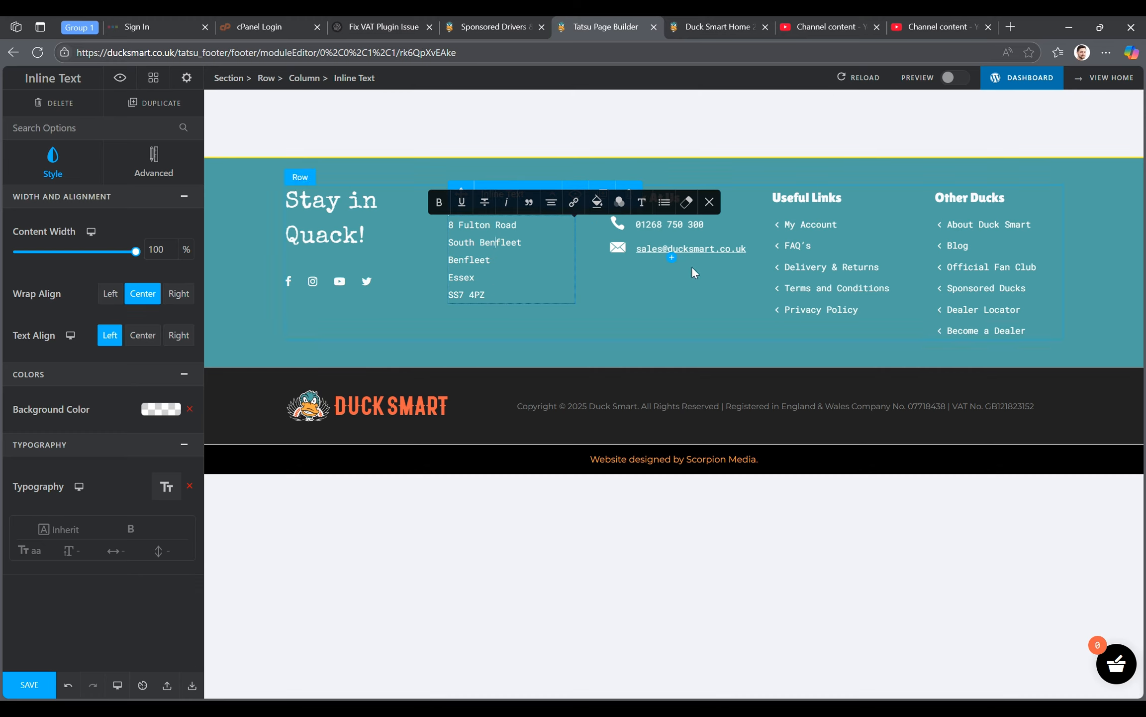
{"action": "left_click", "coordinate": [525, 388]}
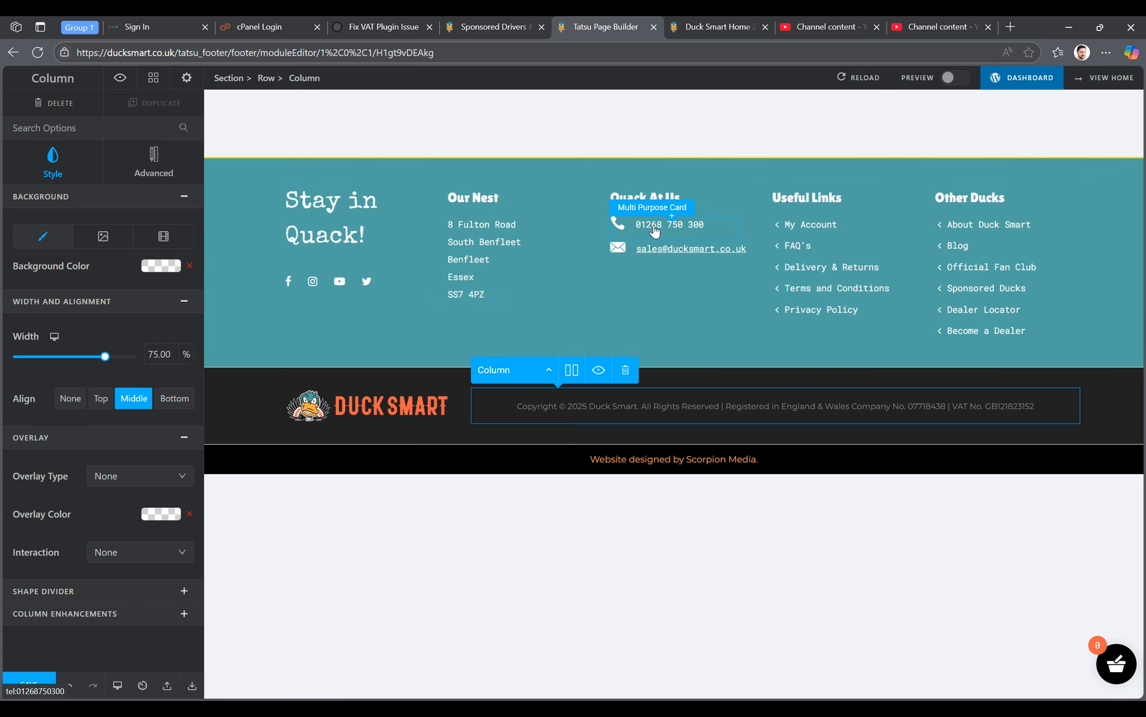
- Inspect the icon and link settings of the phone and email cards under "Quack At Us"
{"action": "left_click", "coordinate": [658, 225]}
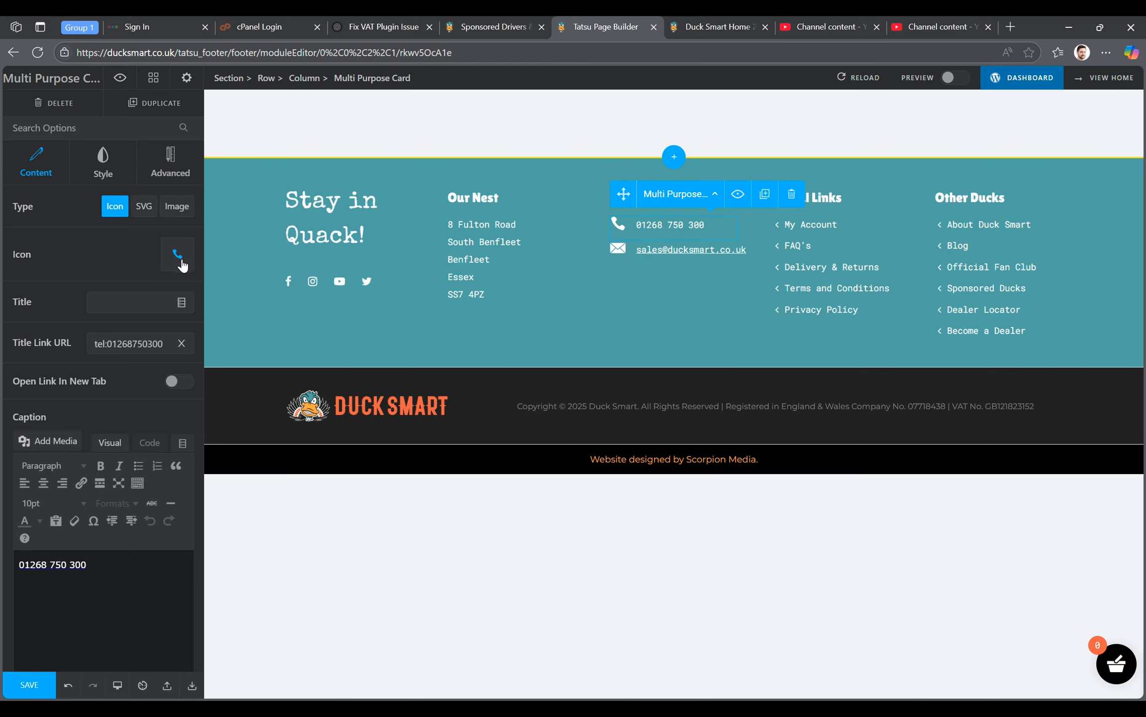
{"action": "left_click", "coordinate": [112, 349]}
{"action": "left_click", "coordinate": [108, 346]}
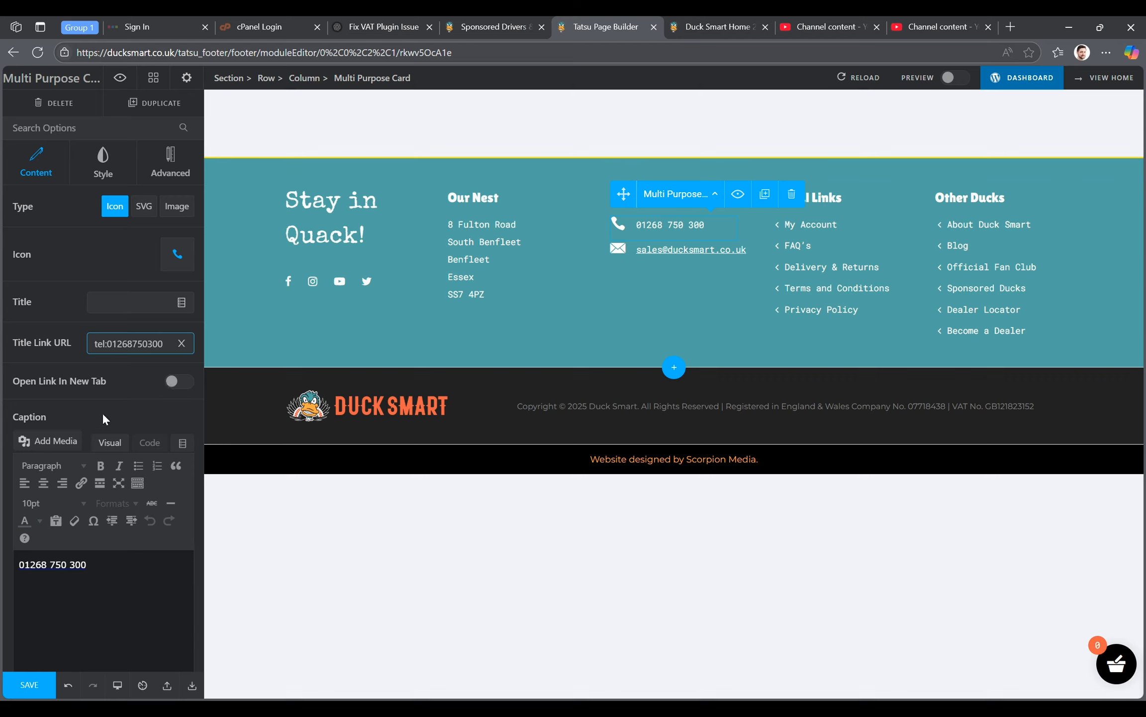
{"action": "left_click_drag", "start_coordinate": [92, 565], "coordinate": [20, 565]}
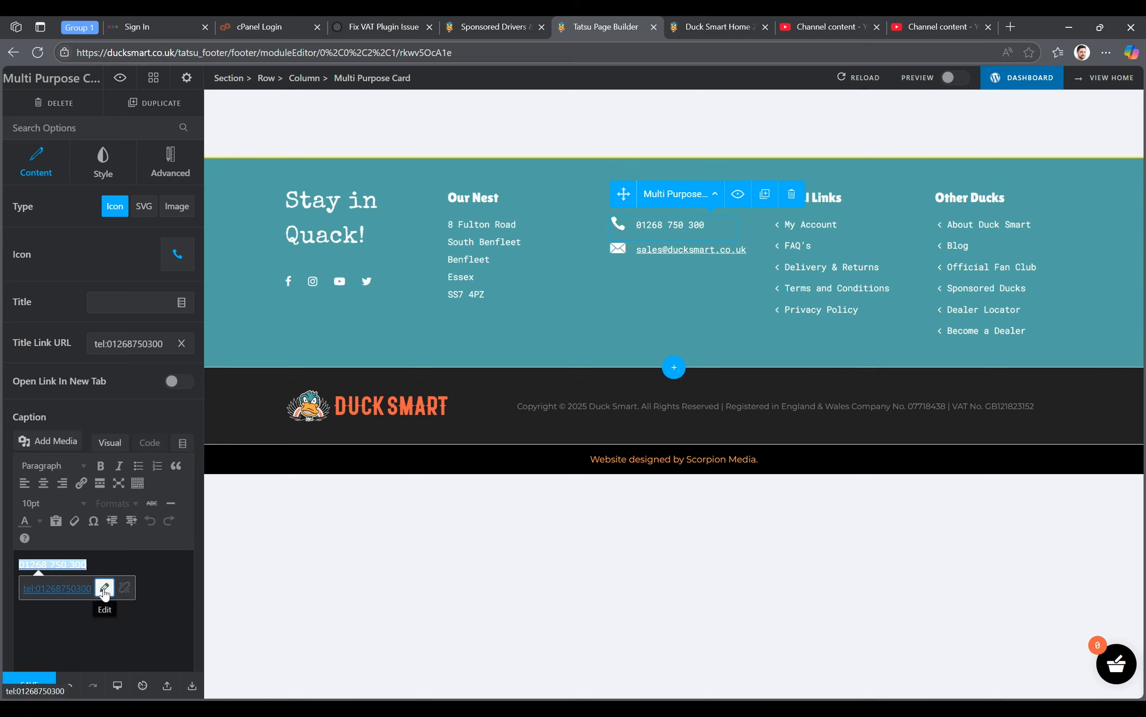
{"action": "left_click", "coordinate": [657, 256]}
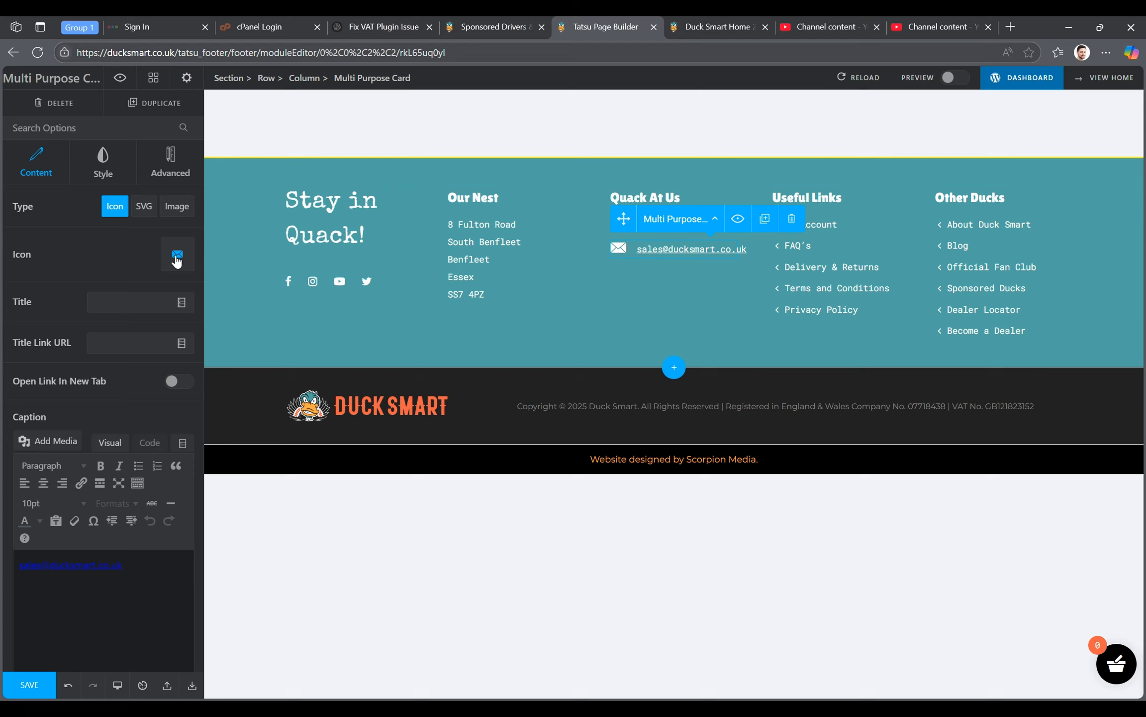
{"action": "left_click", "coordinate": [73, 565]}
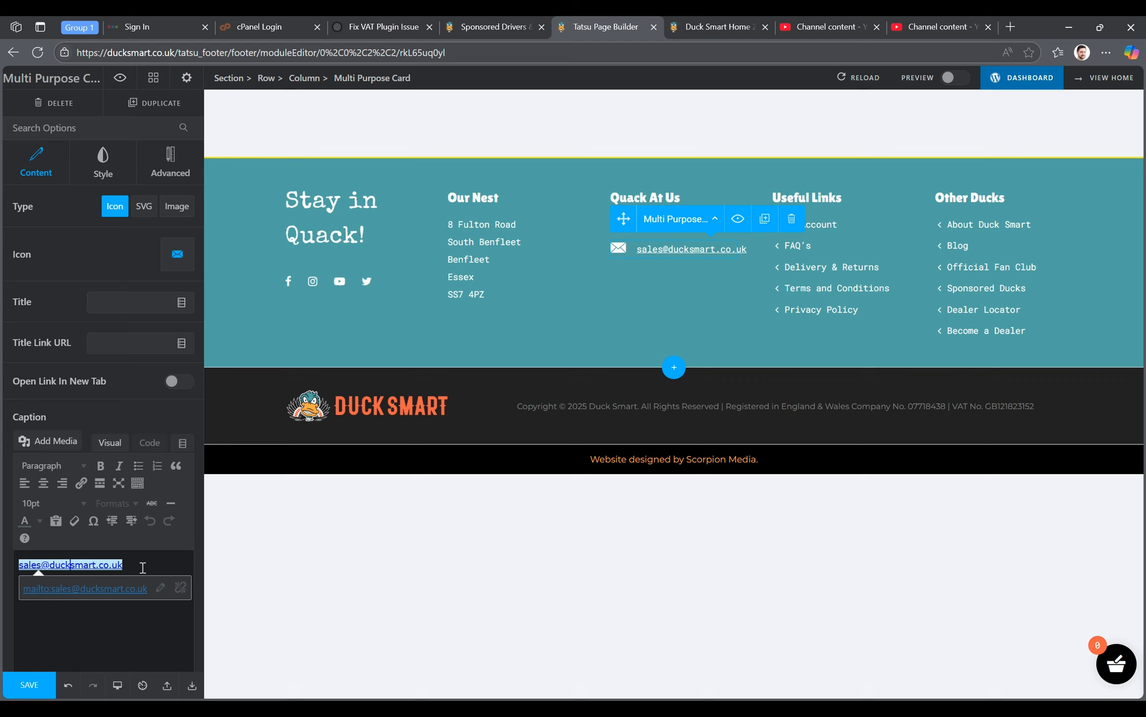
- Inspect the "Useful Links" heading with its navigation menu and the "Other Ducks" heading in the footer
{"action": "left_click", "coordinate": [863, 198]}
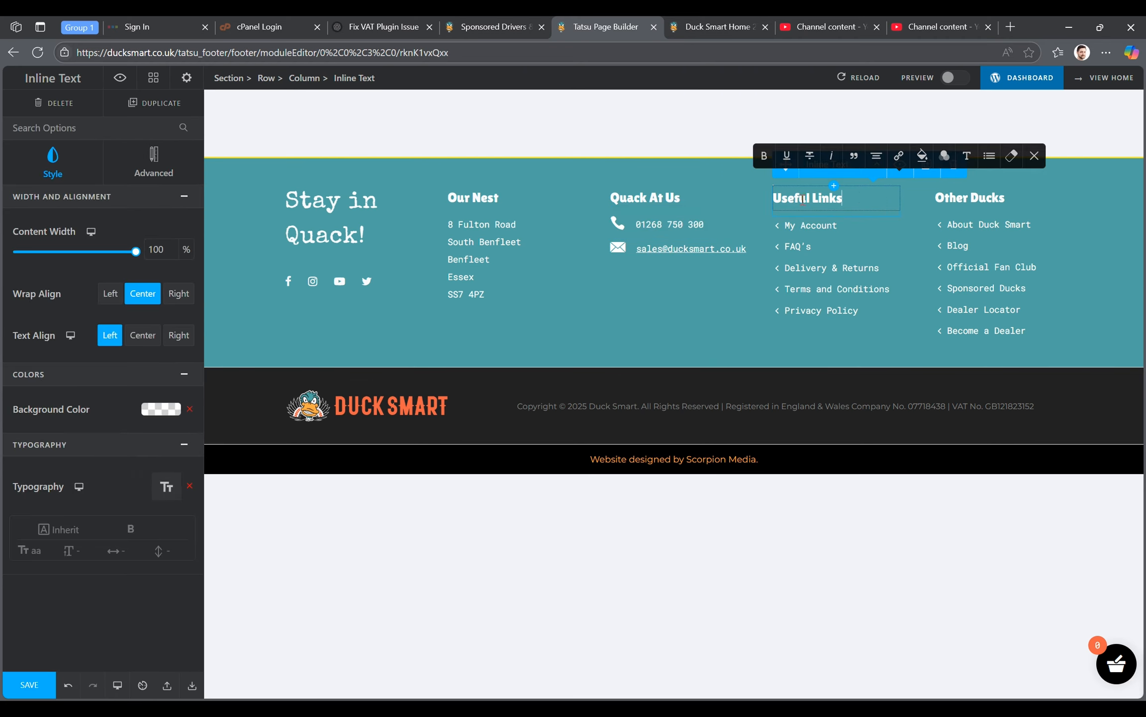
{"action": "left_click", "coordinate": [809, 253]}
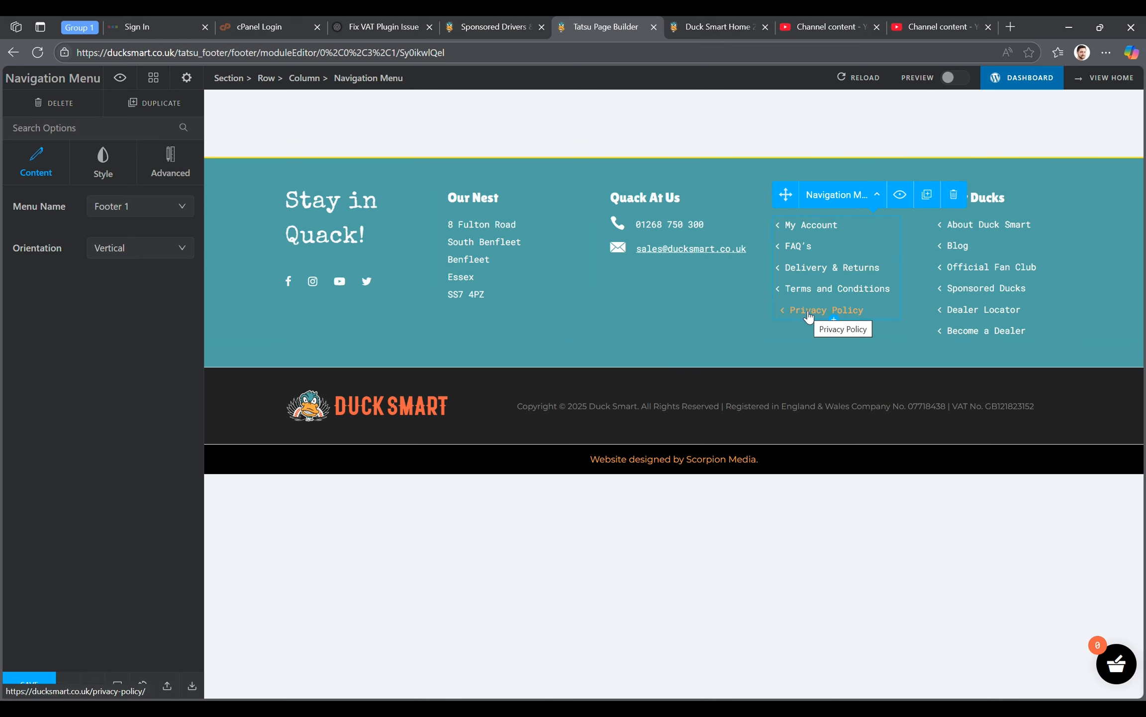
{"action": "left_click", "coordinate": [1032, 198]}
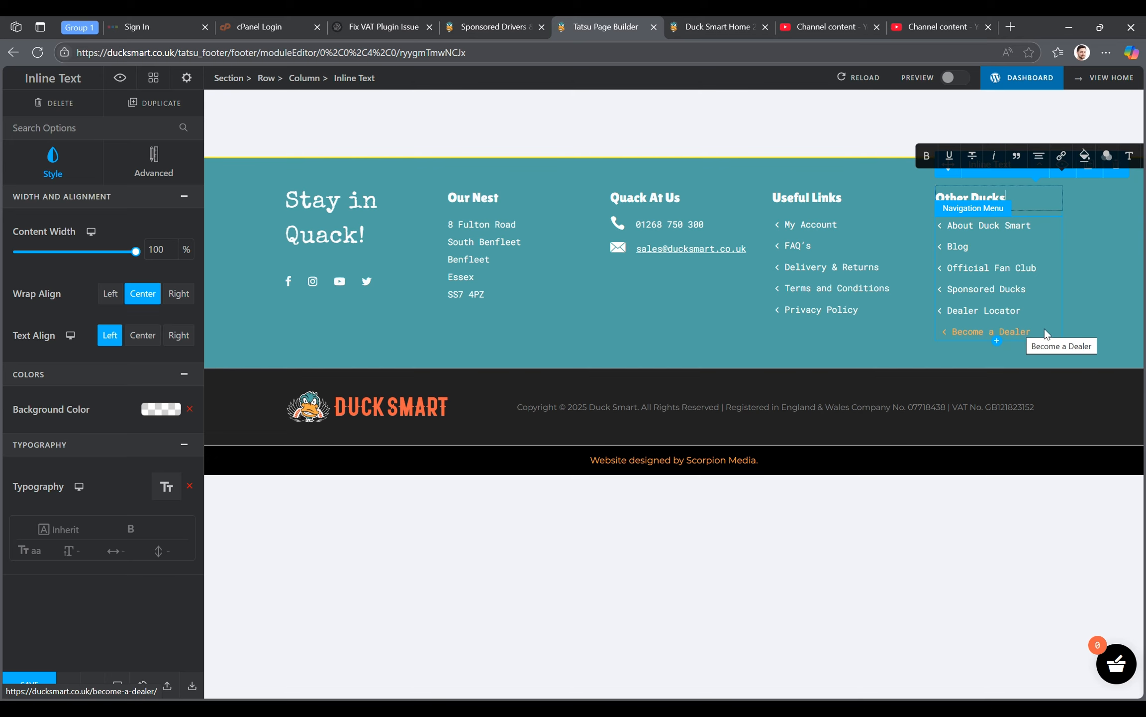
{"action": "left_click", "coordinate": [951, 351]}
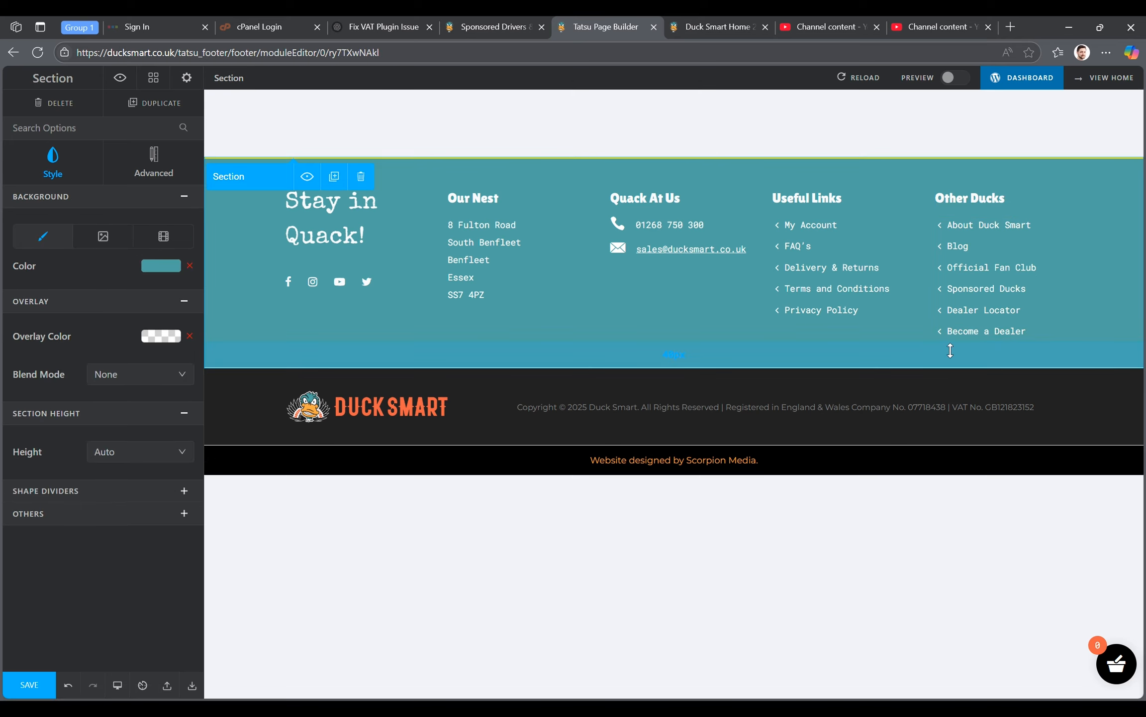
- Inspect the lower footer's Duck Smart logo image settings and the copyright text, including its VAT number
{"action": "left_click", "coordinate": [425, 417]}
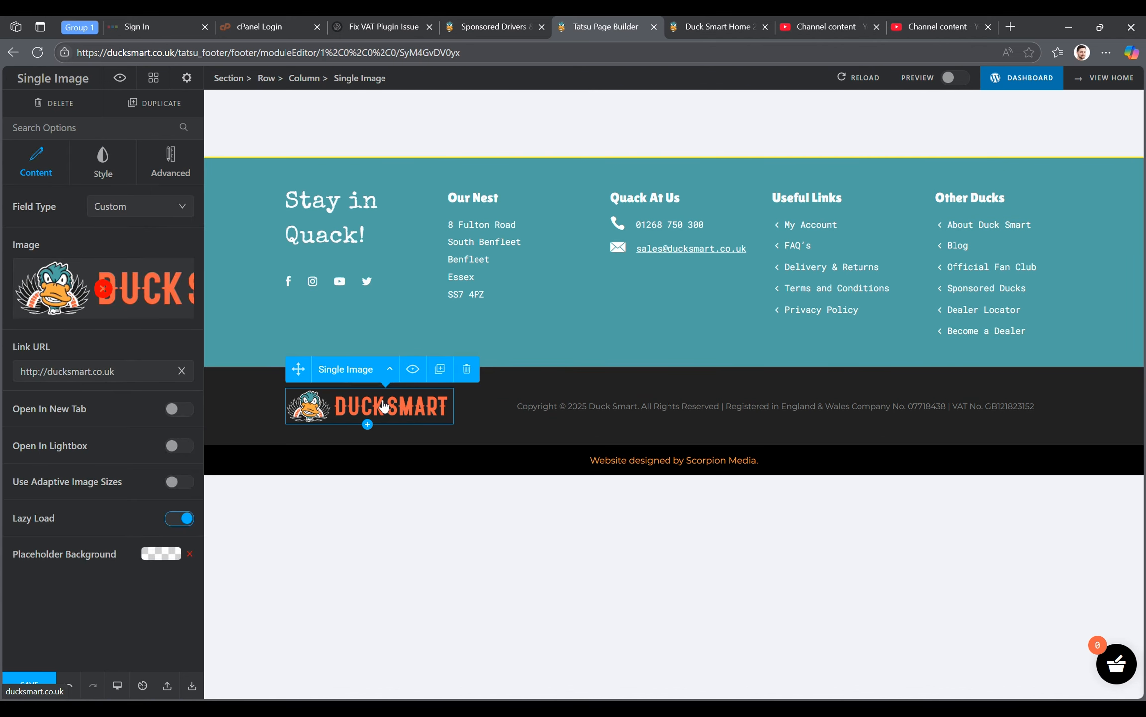
{"action": "left_click", "coordinate": [584, 408]}
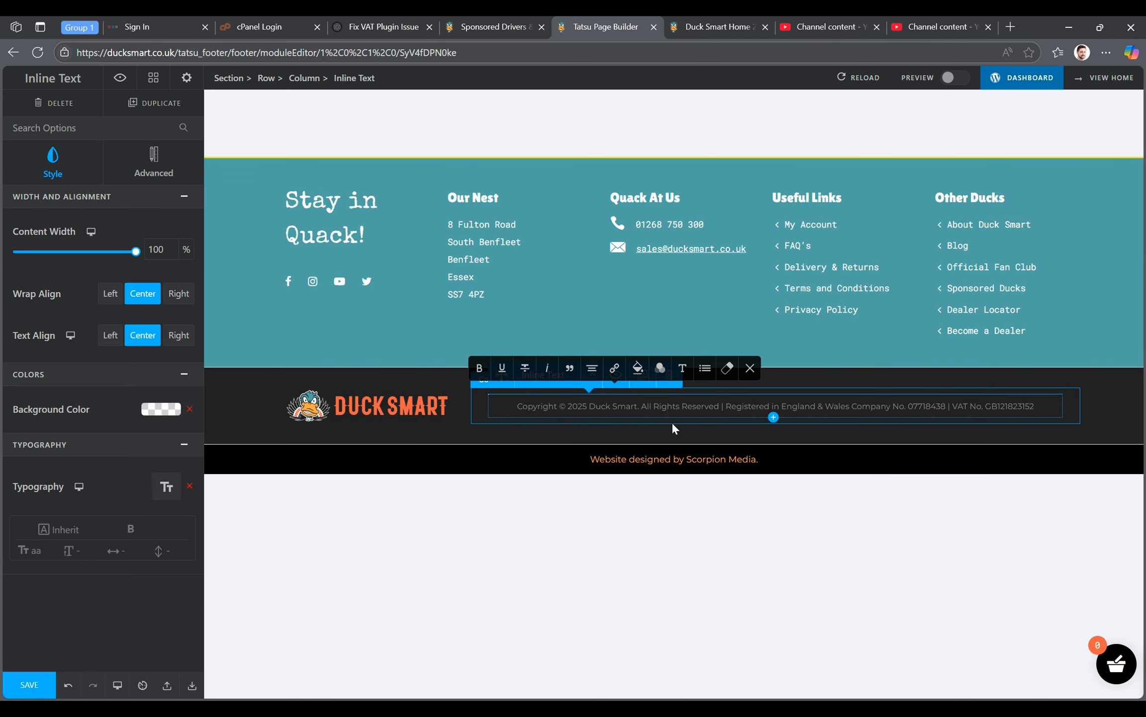
{"action": "left_click_drag", "start_coordinate": [910, 408], "coordinate": [1040, 408]}
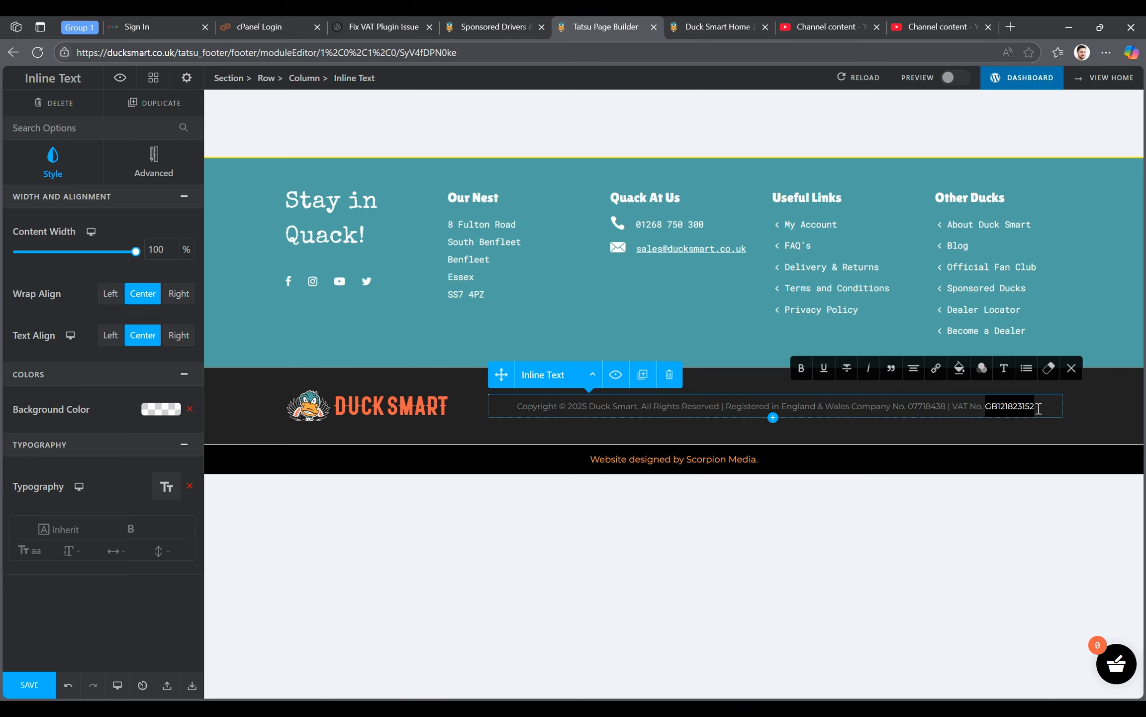
{"action": "left_click", "coordinate": [1042, 408]}
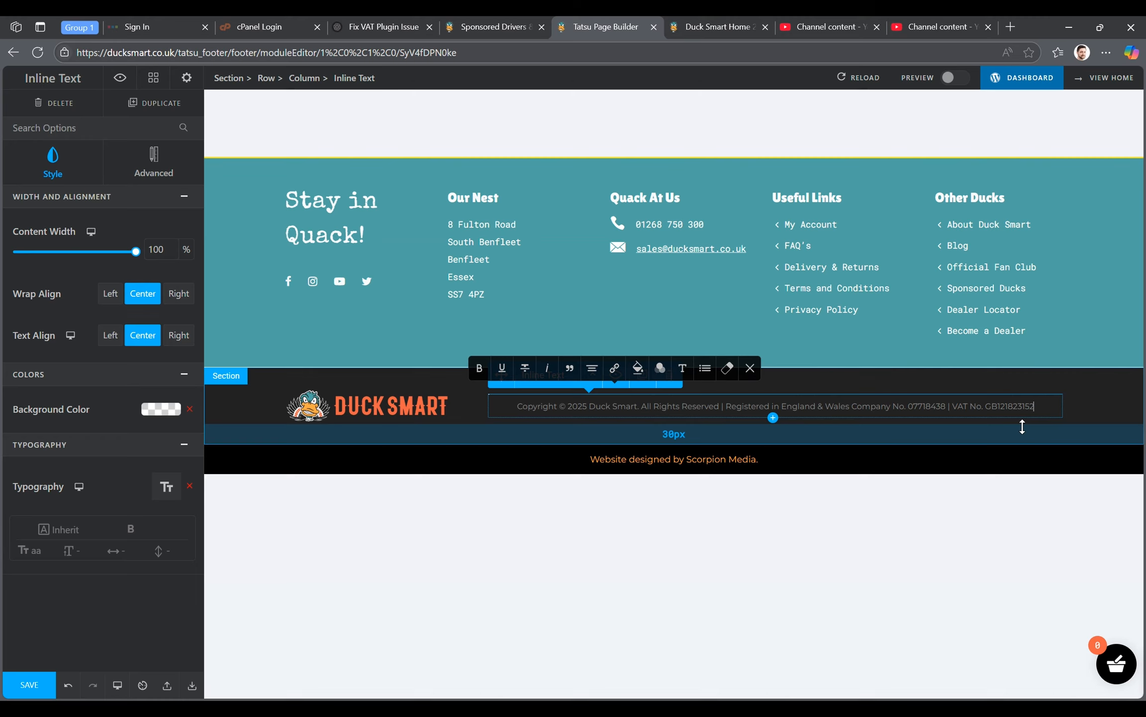